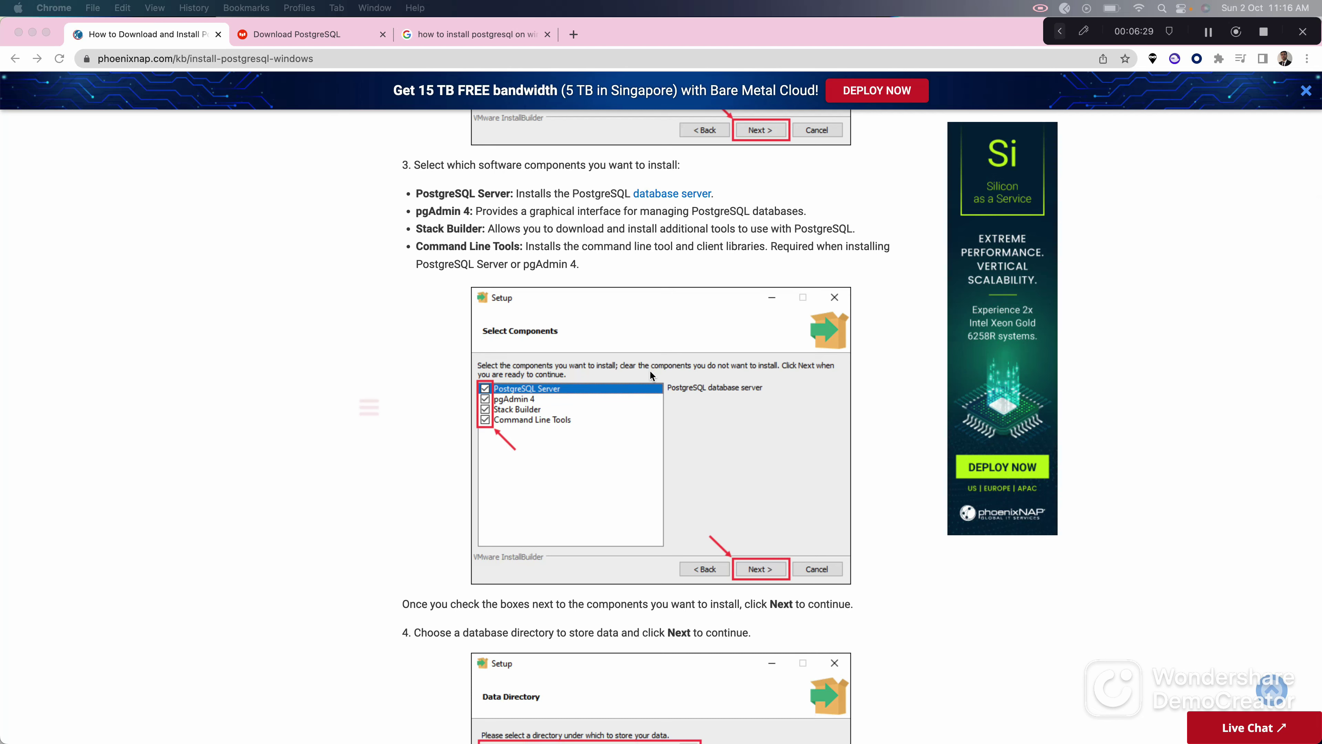
# Step: Scroll the phoenixNAP guide past the data directory, password, port, locale and Ready to Install steps to the Connect section
pyautogui.scroll(-3, 650, 371)
pyautogui.scroll(-20, 650, 374)
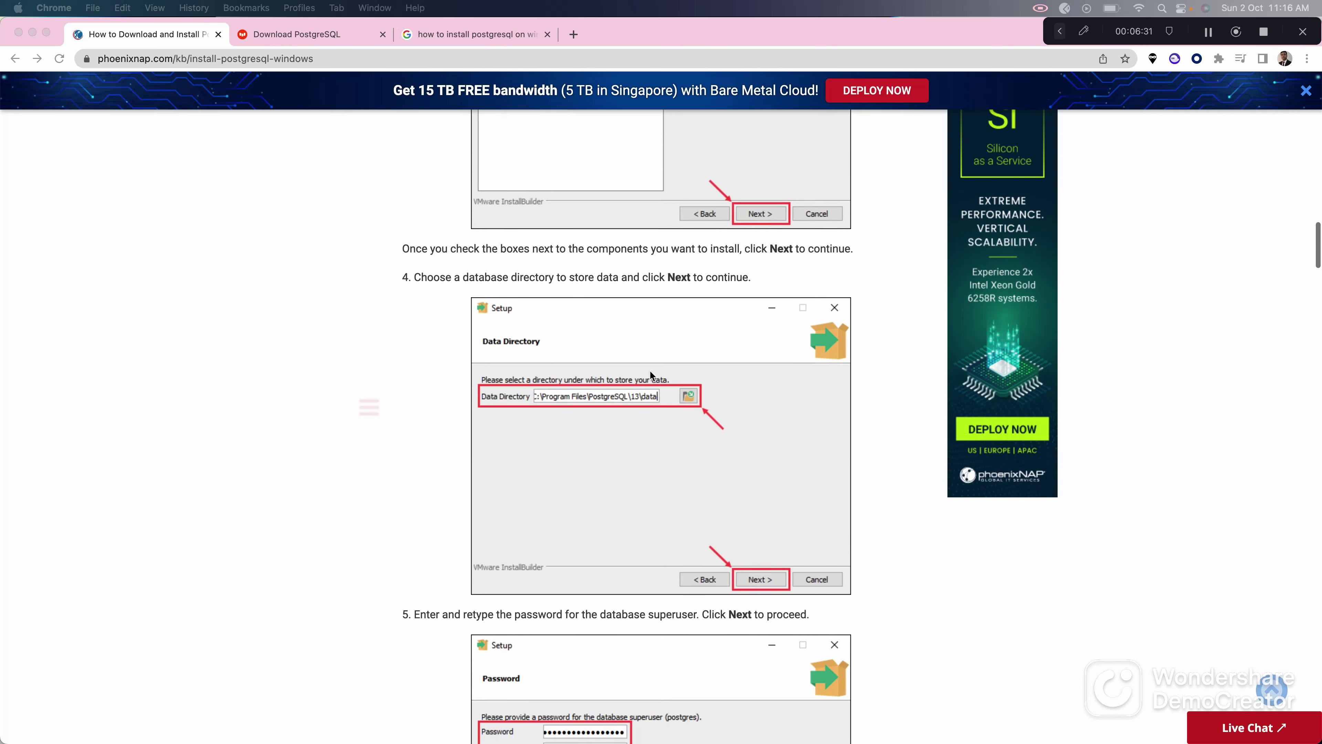
pyautogui.scroll(10, 650, 373)
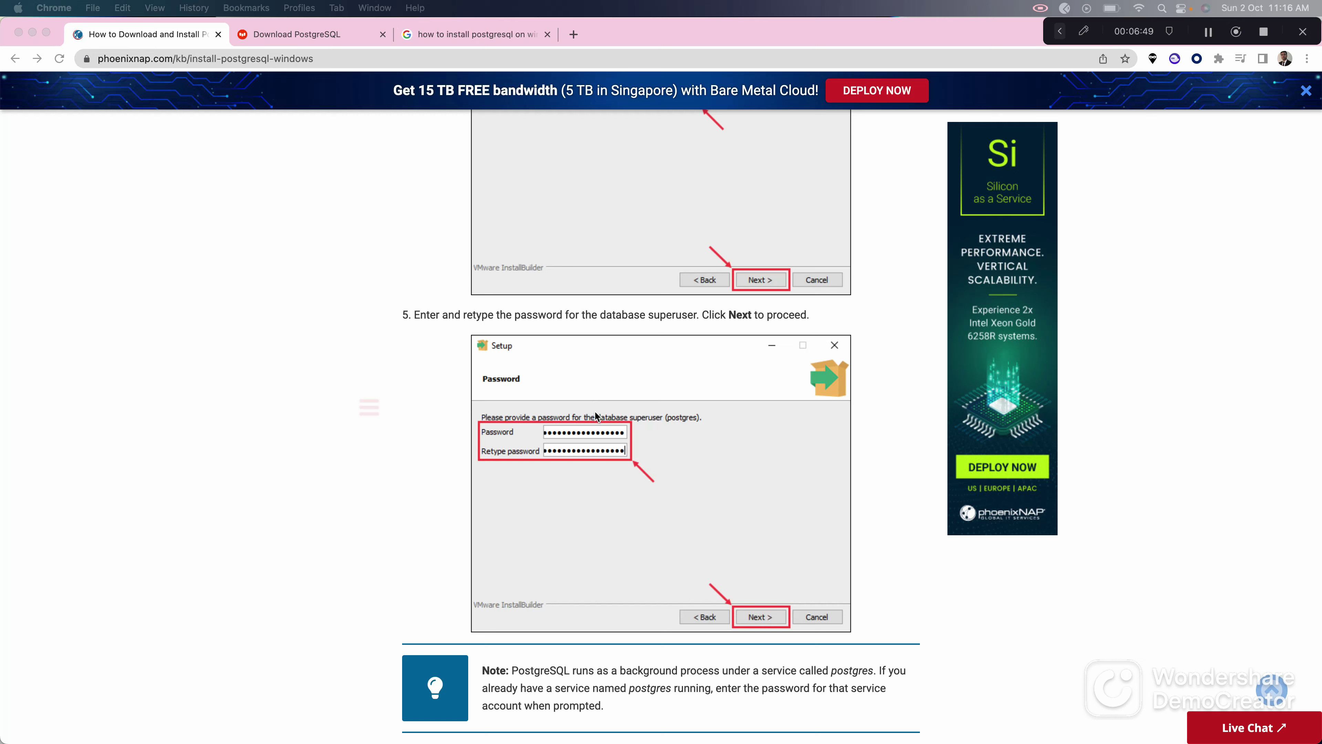
pyautogui.scroll(-6, 597, 415)
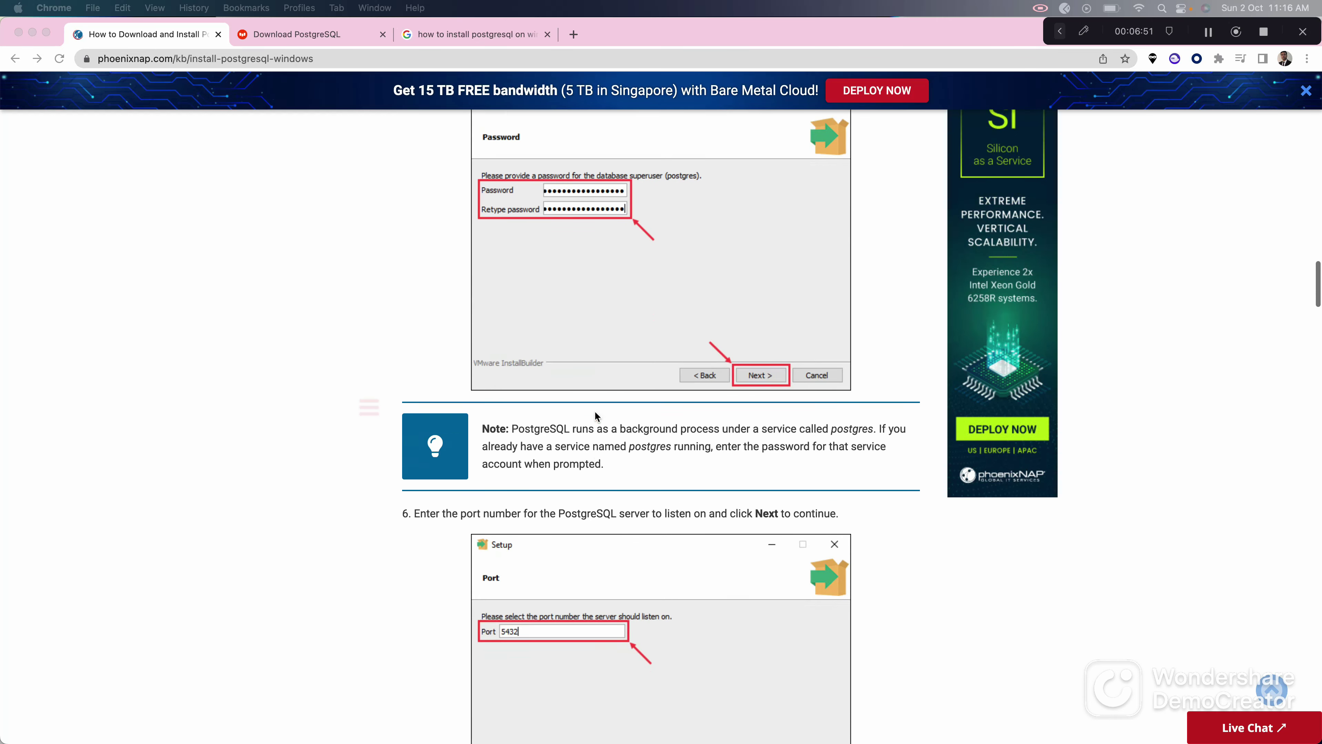
pyautogui.scroll(-3, 595, 412)
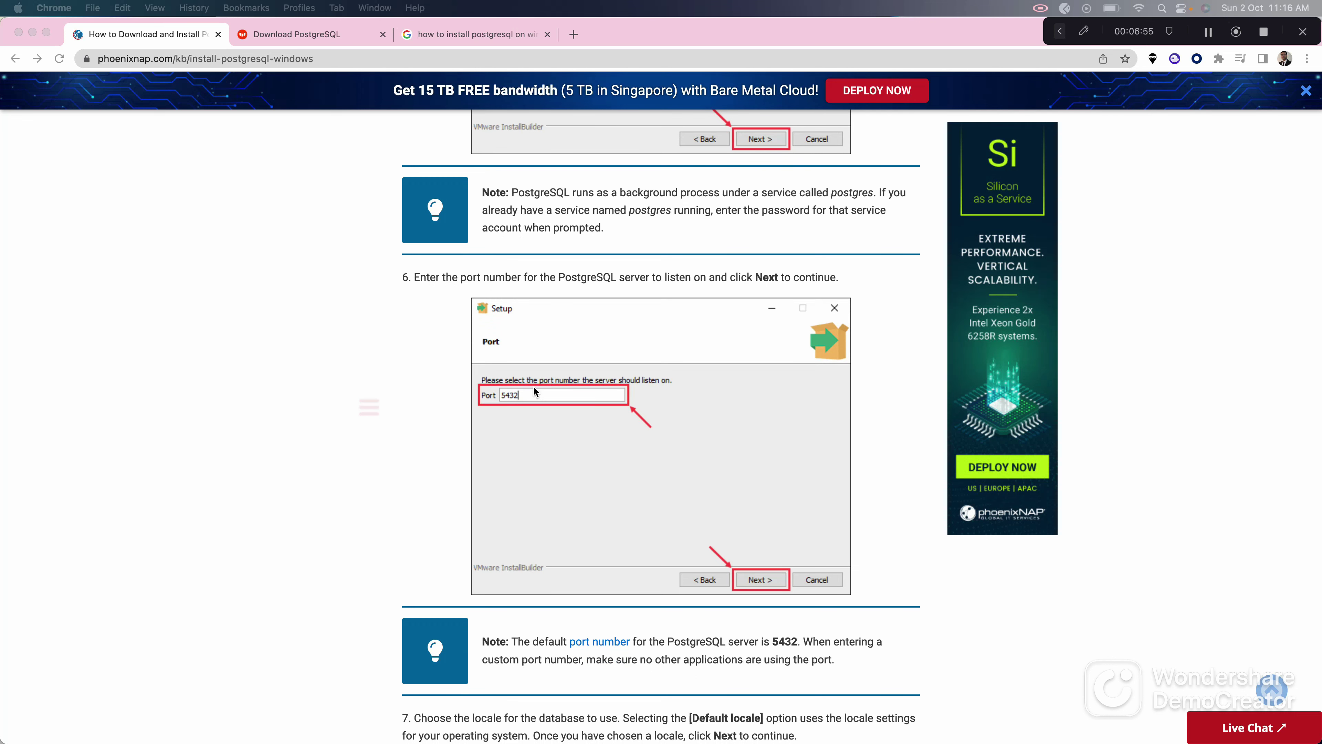
pyautogui.scroll(-3, 505, 384)
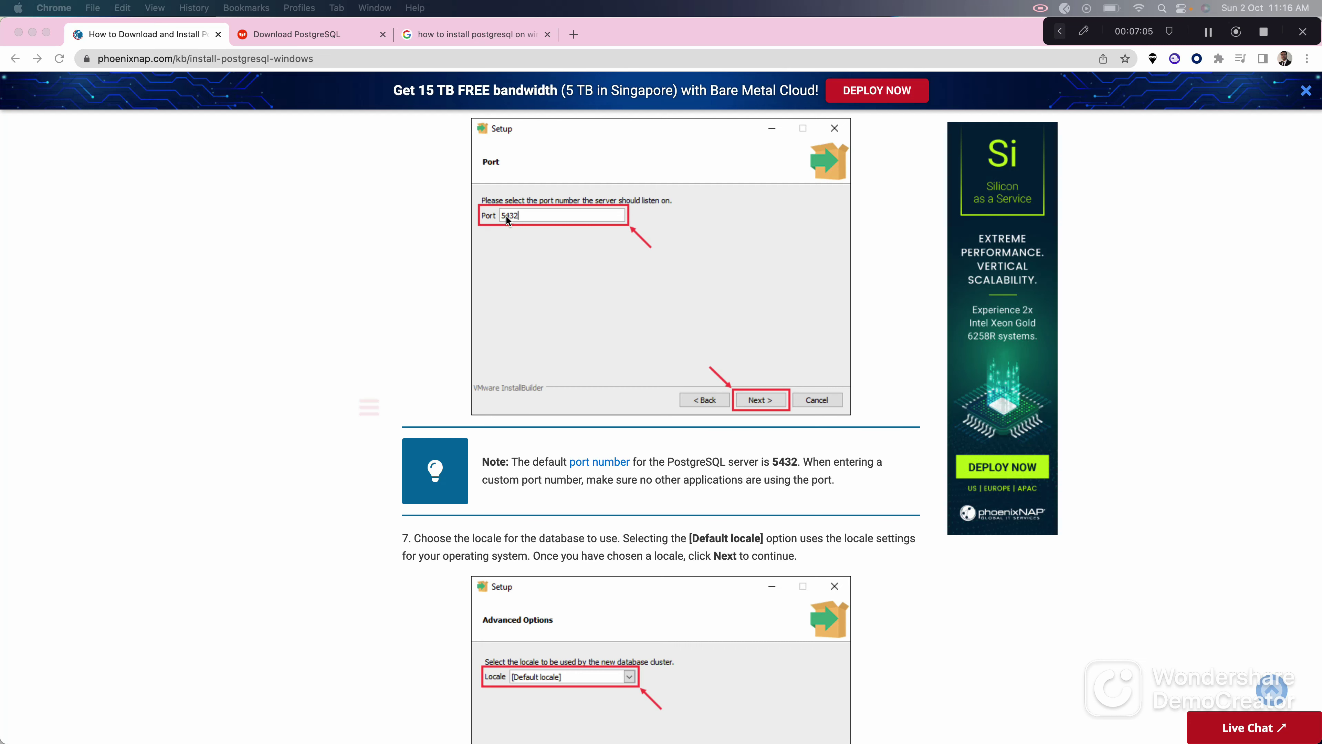
pyautogui.scroll(-7, 609, 208)
pyautogui.scroll(-10, 607, 205)
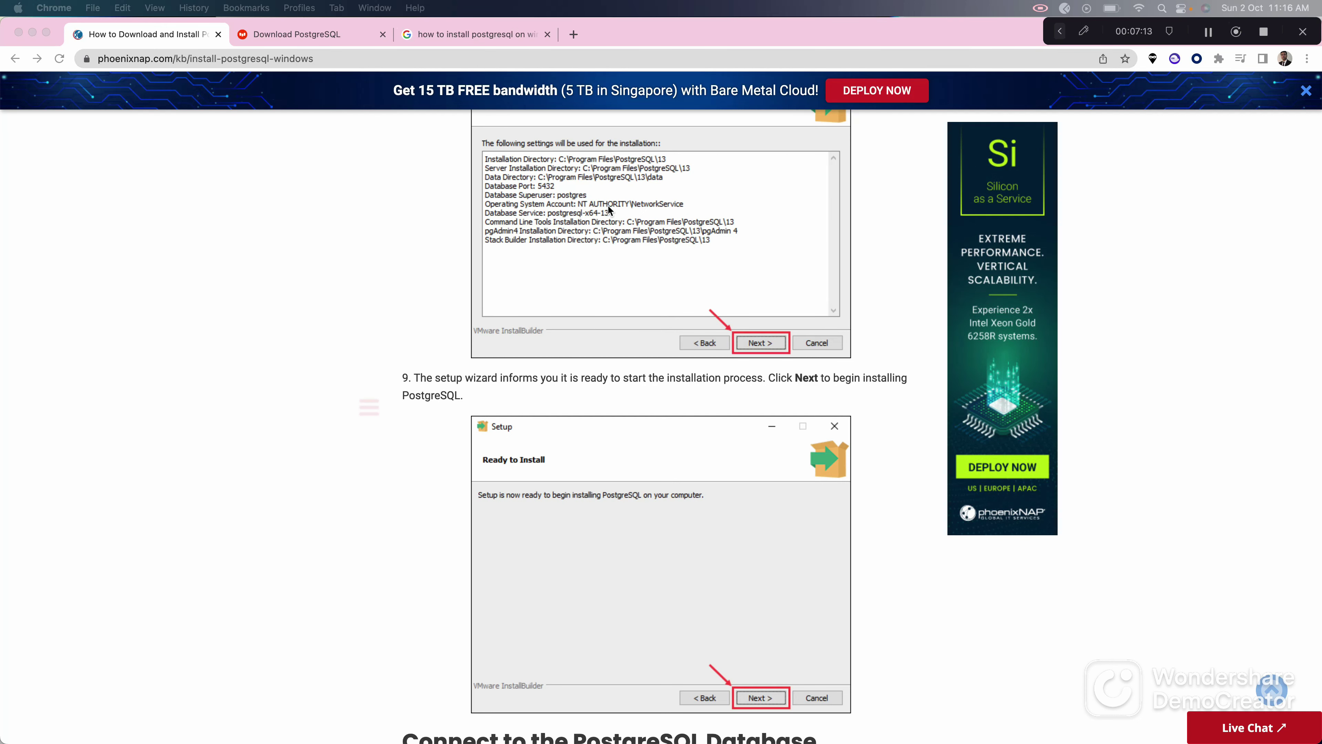
pyautogui.scroll(-7, 608, 208)
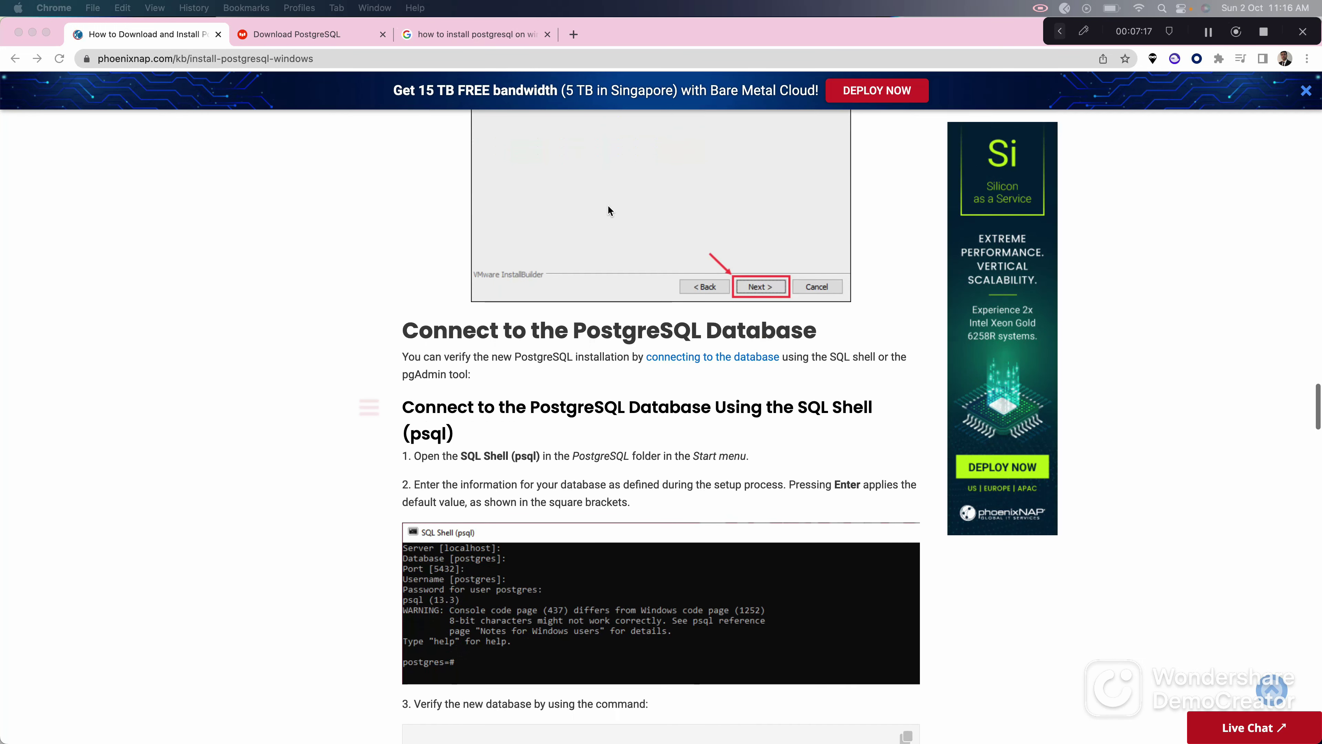
# Step: Scroll past the SQL Shell section to the pgAdmin Create > Server screenshot and Create - Server dialog
pyautogui.scroll(5, 535, 175)
pyautogui.scroll(1, 536, 180)
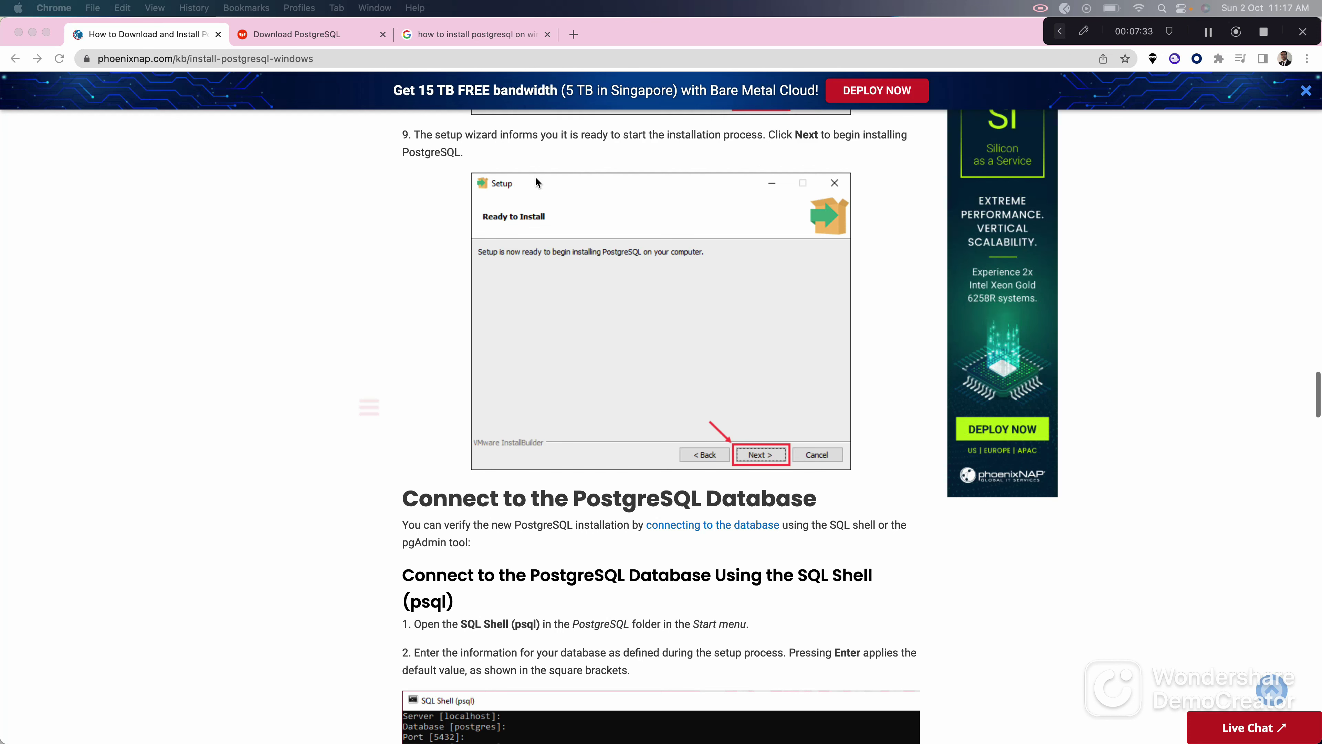
pyautogui.scroll(-3, 536, 178)
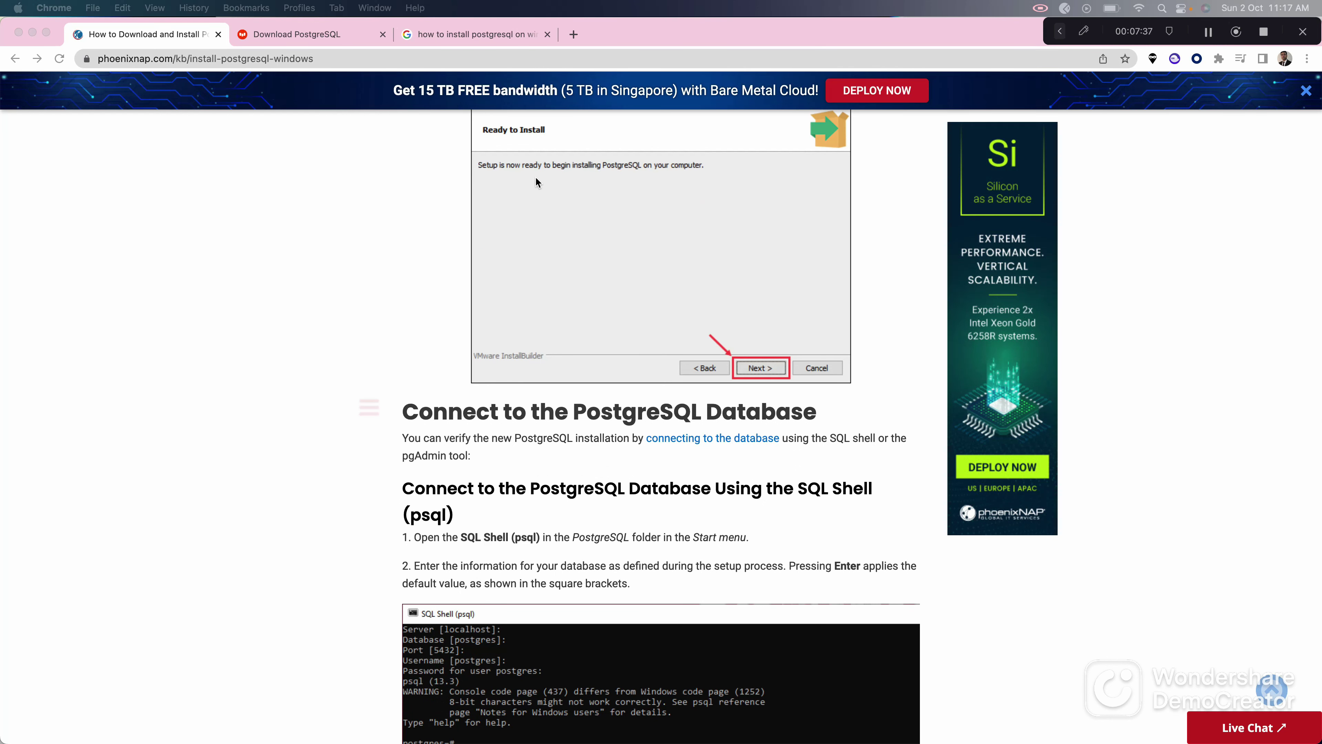
pyautogui.scroll(-1, 535, 178)
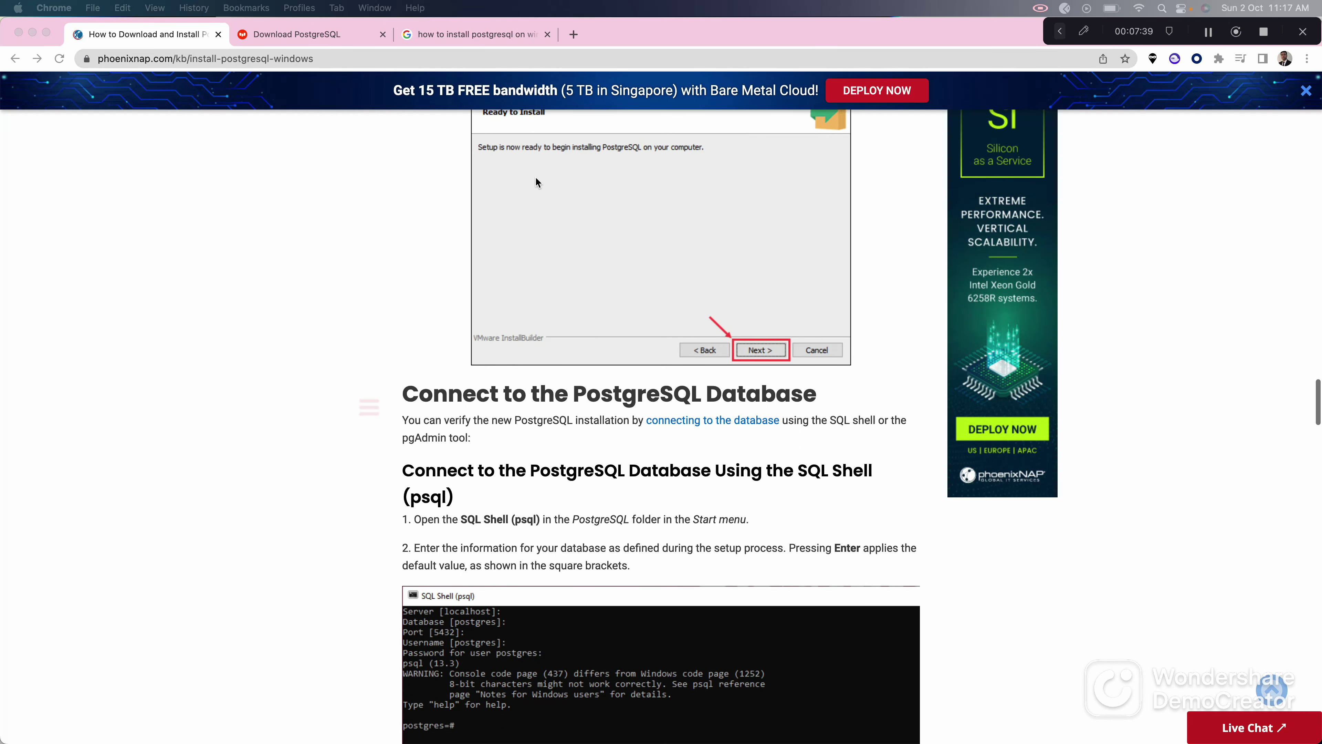
pyautogui.scroll(-4, 536, 180)
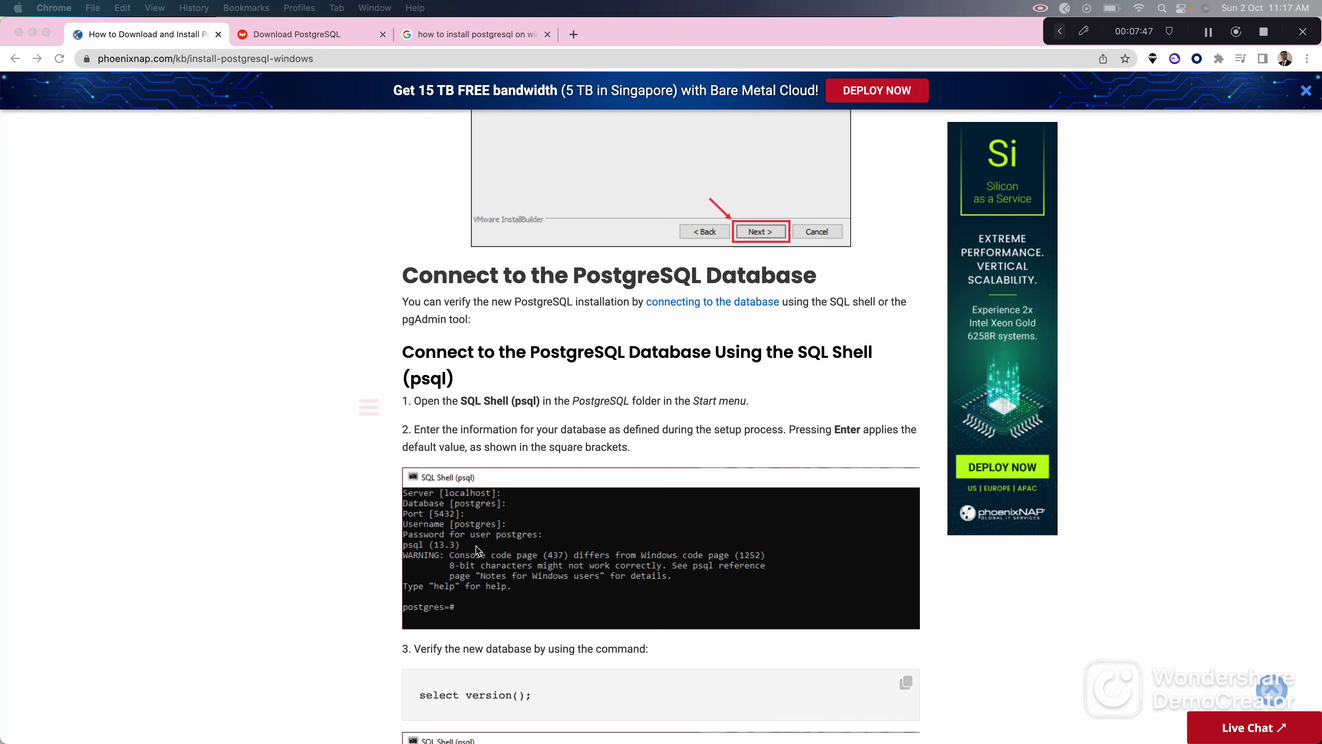
pyautogui.scroll(-20, 477, 549)
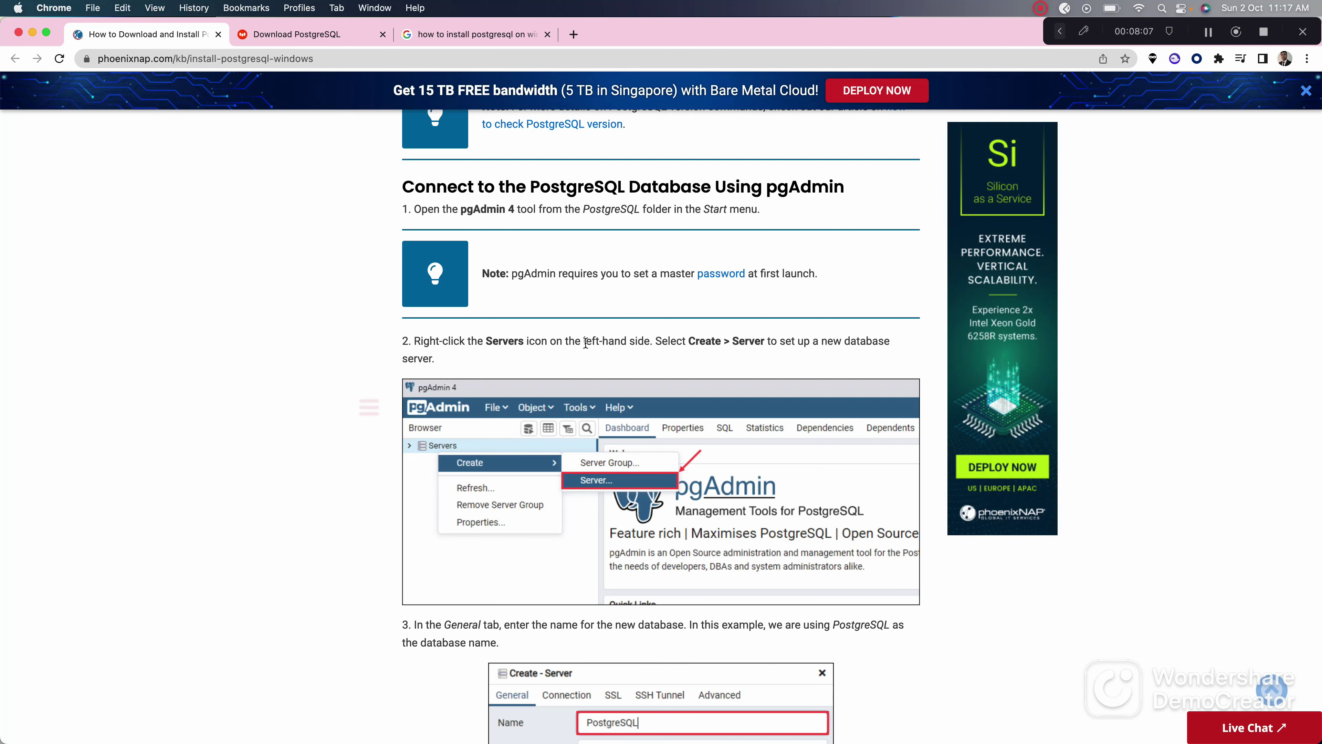
pyautogui.scroll(-5, 587, 339)
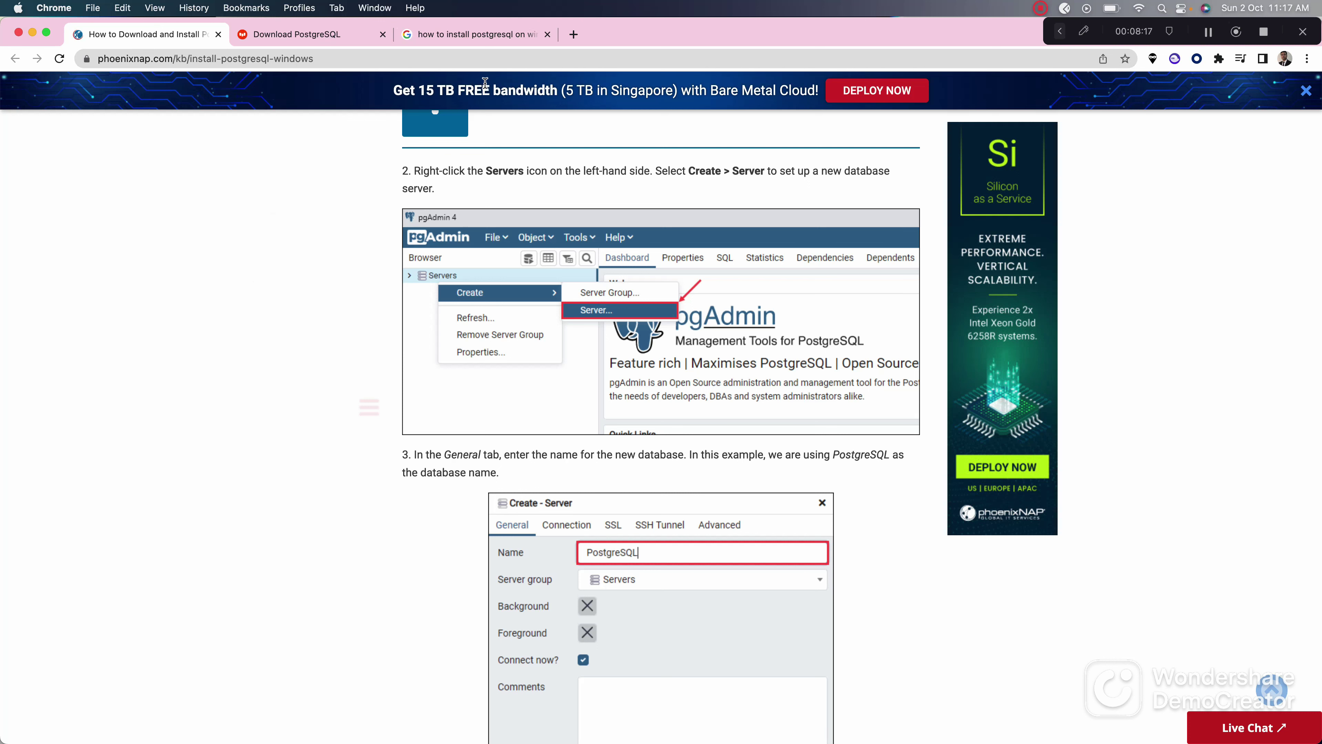
pyautogui.click(331, 52)
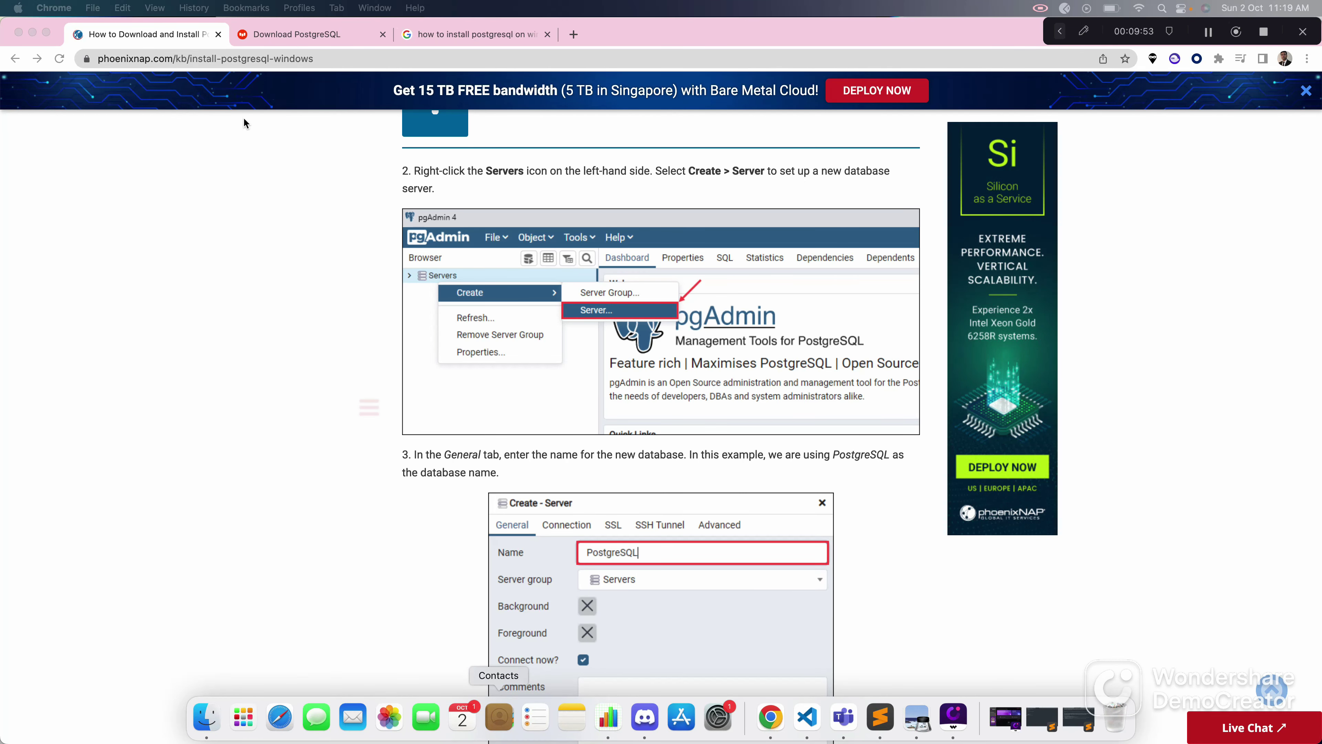
# Step: Glance at the Google results tab, then launch pgAdmin 4 through a Spotlight search for 'pgad'
pyautogui.click(462, 34)
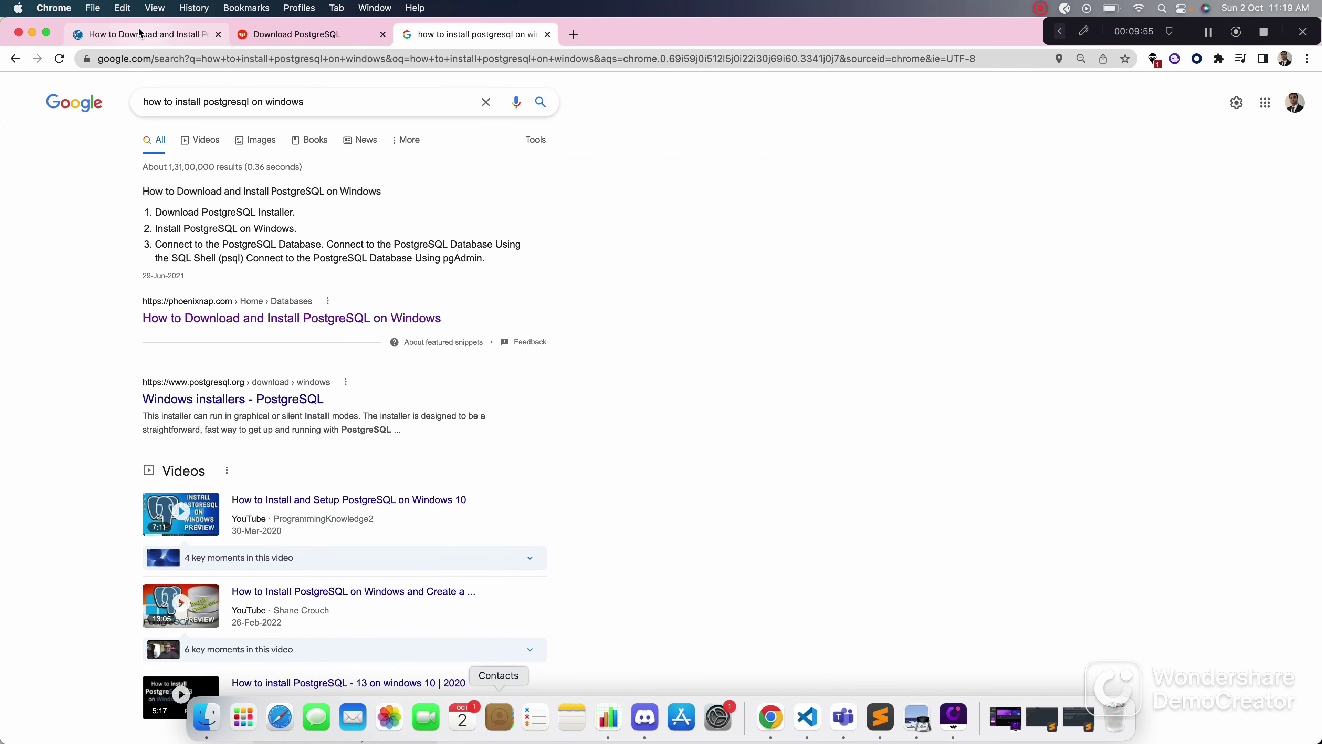
pyautogui.click(148, 37)
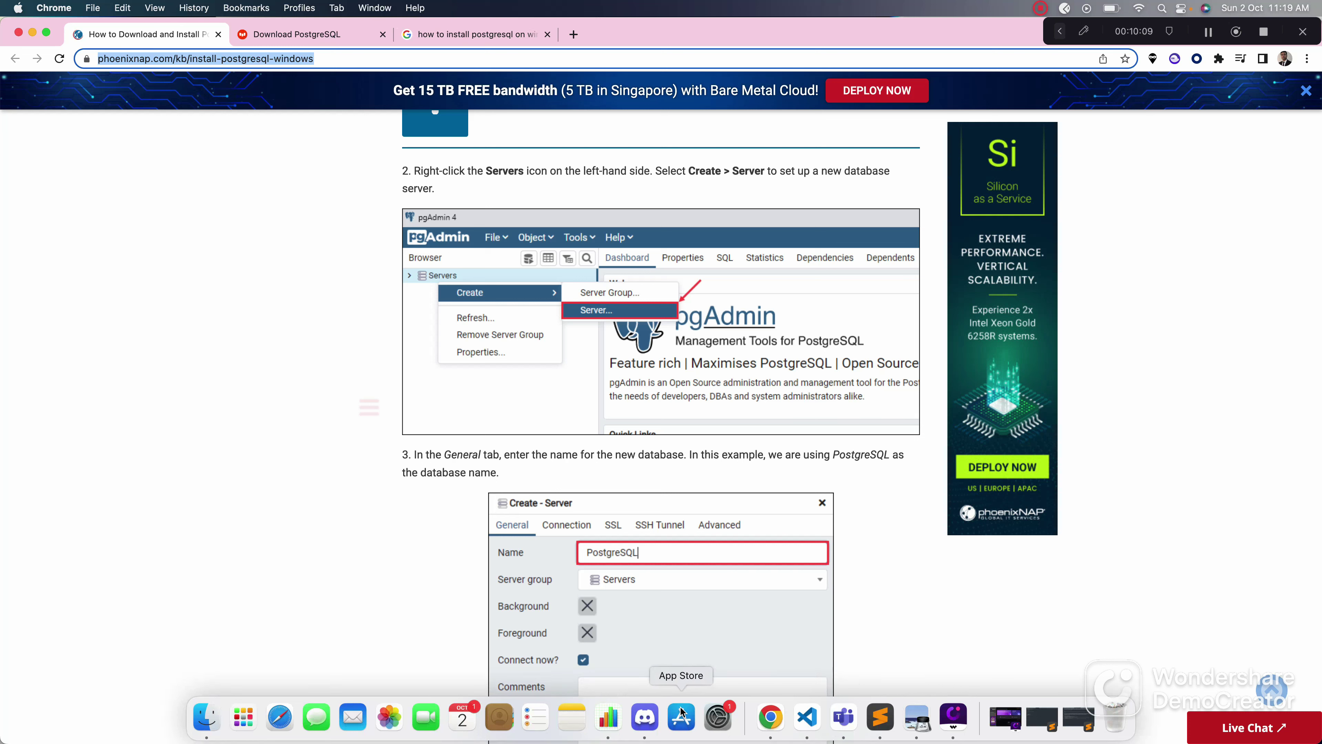
pyautogui.press('super+space')
pyautogui.write('pgad')
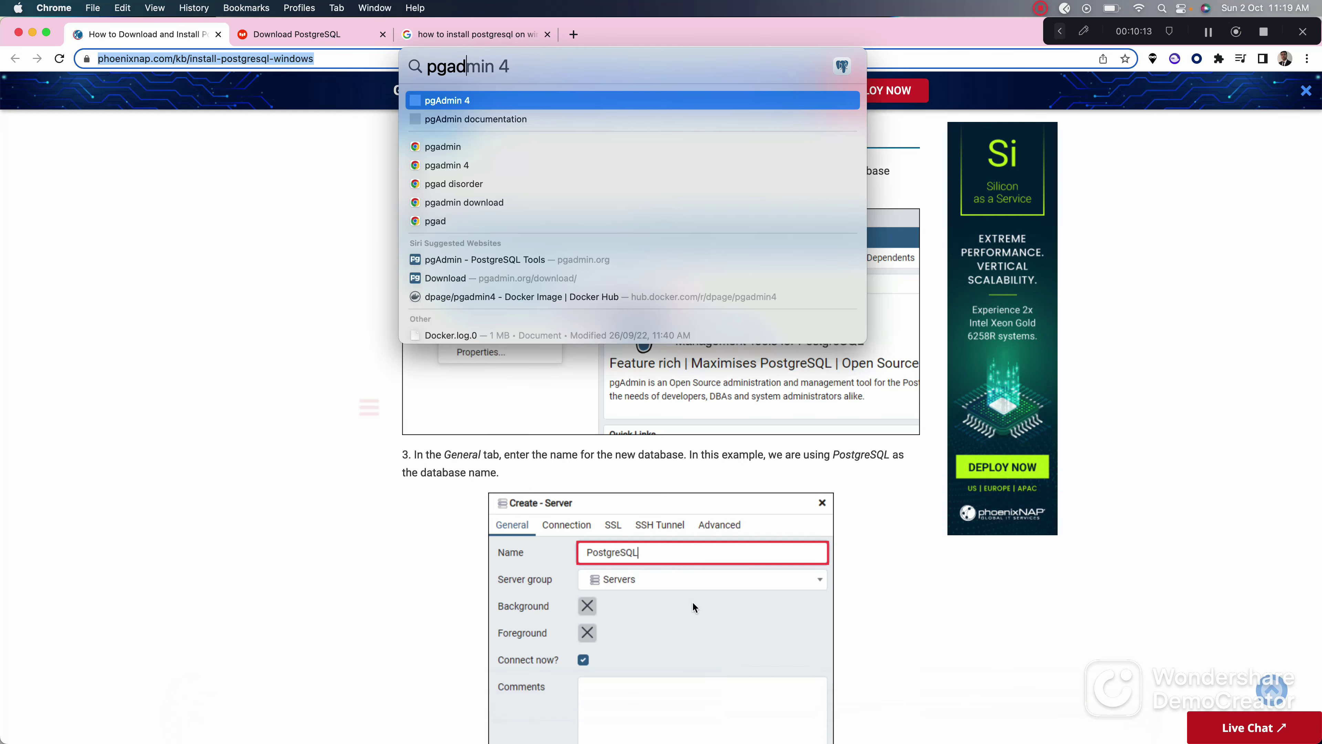
pyautogui.click(490, 103)
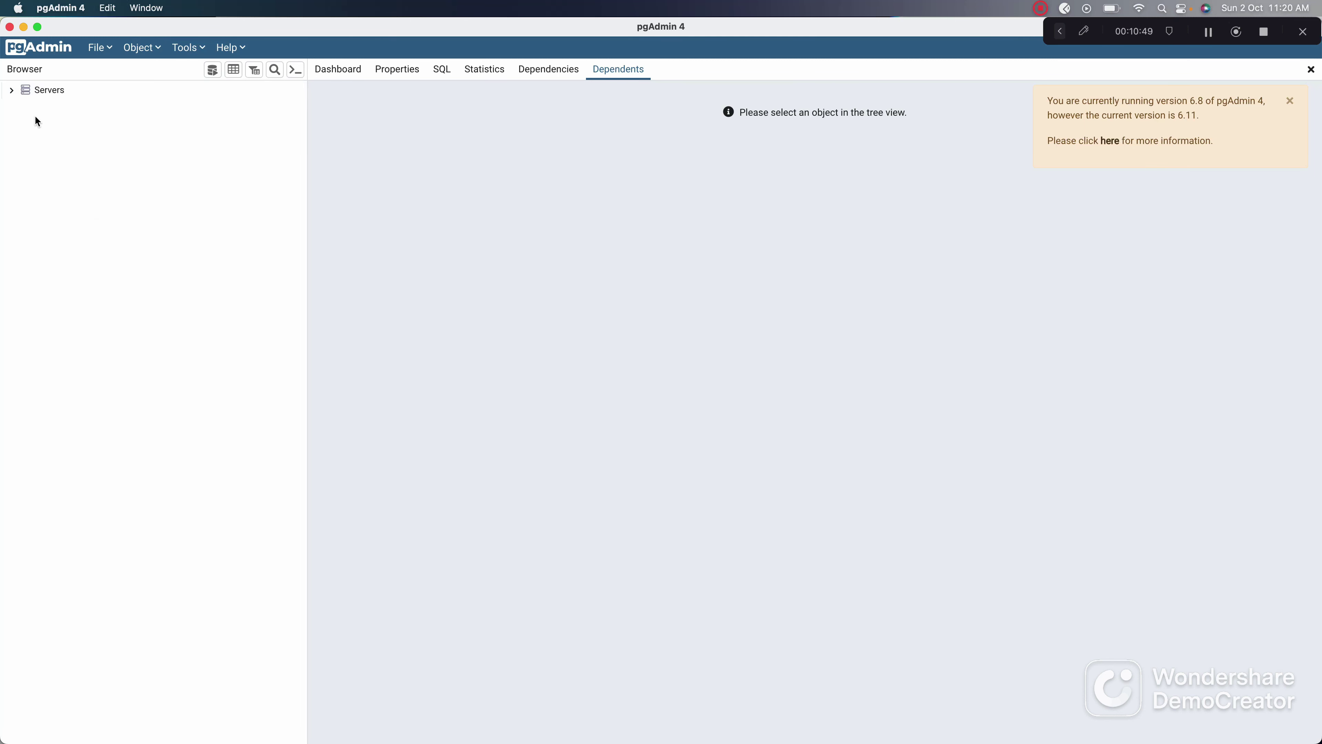
# Step: Dismiss the update notice, connect to PostgreSQL 14, and collapse its Databases (12) list
pyautogui.click(1291, 101)
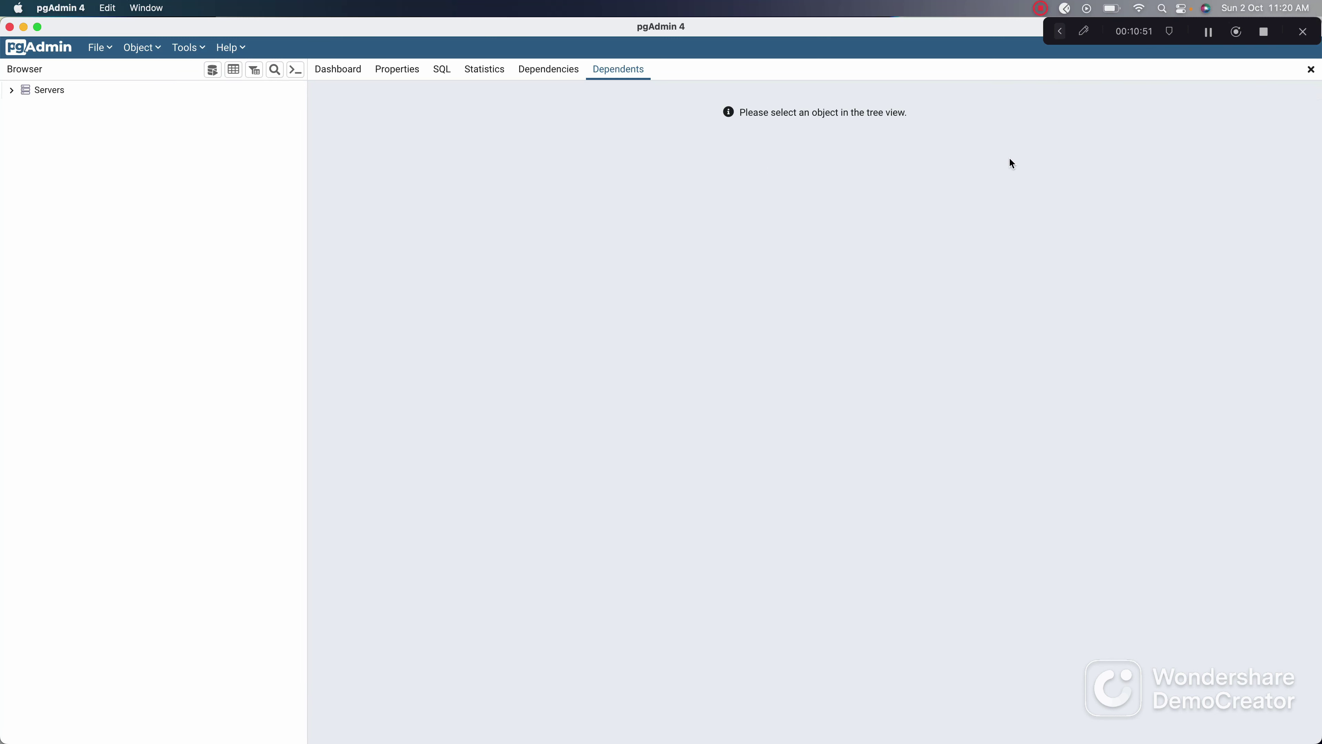
pyautogui.click(12, 93)
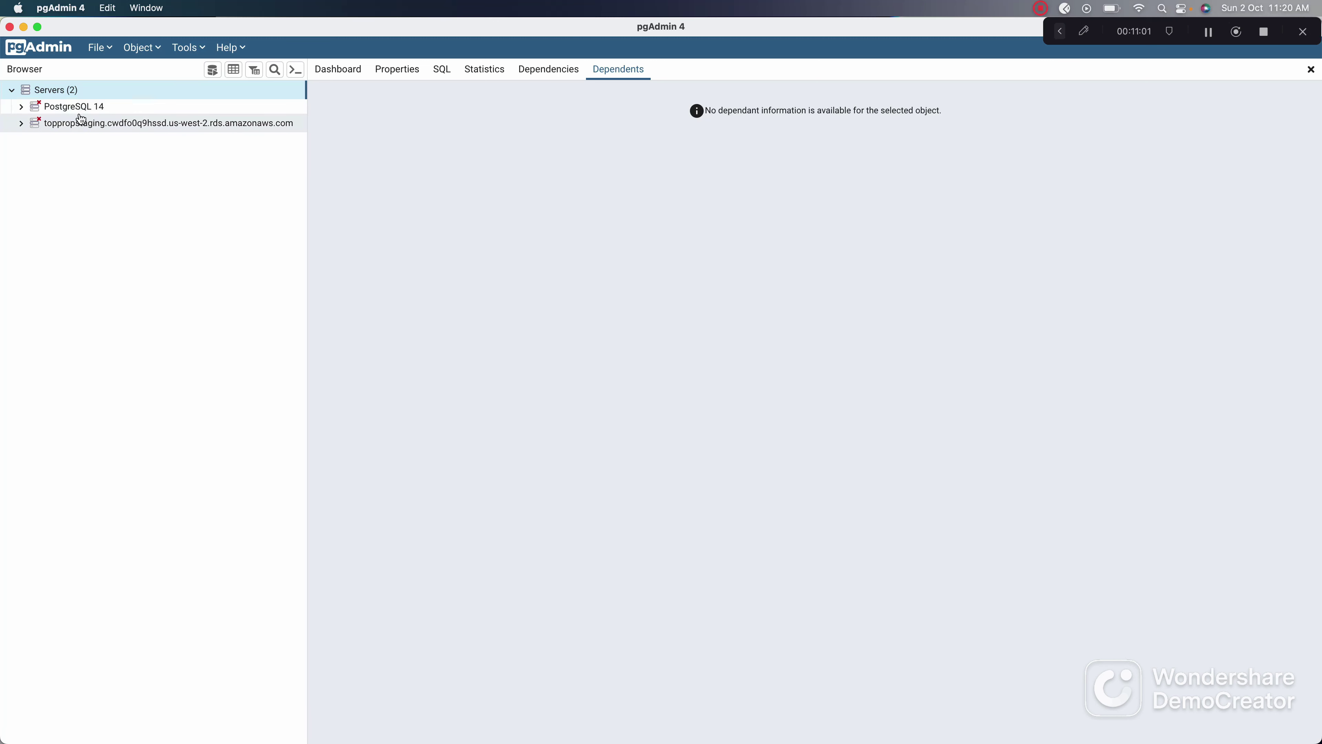
pyautogui.click(23, 107)
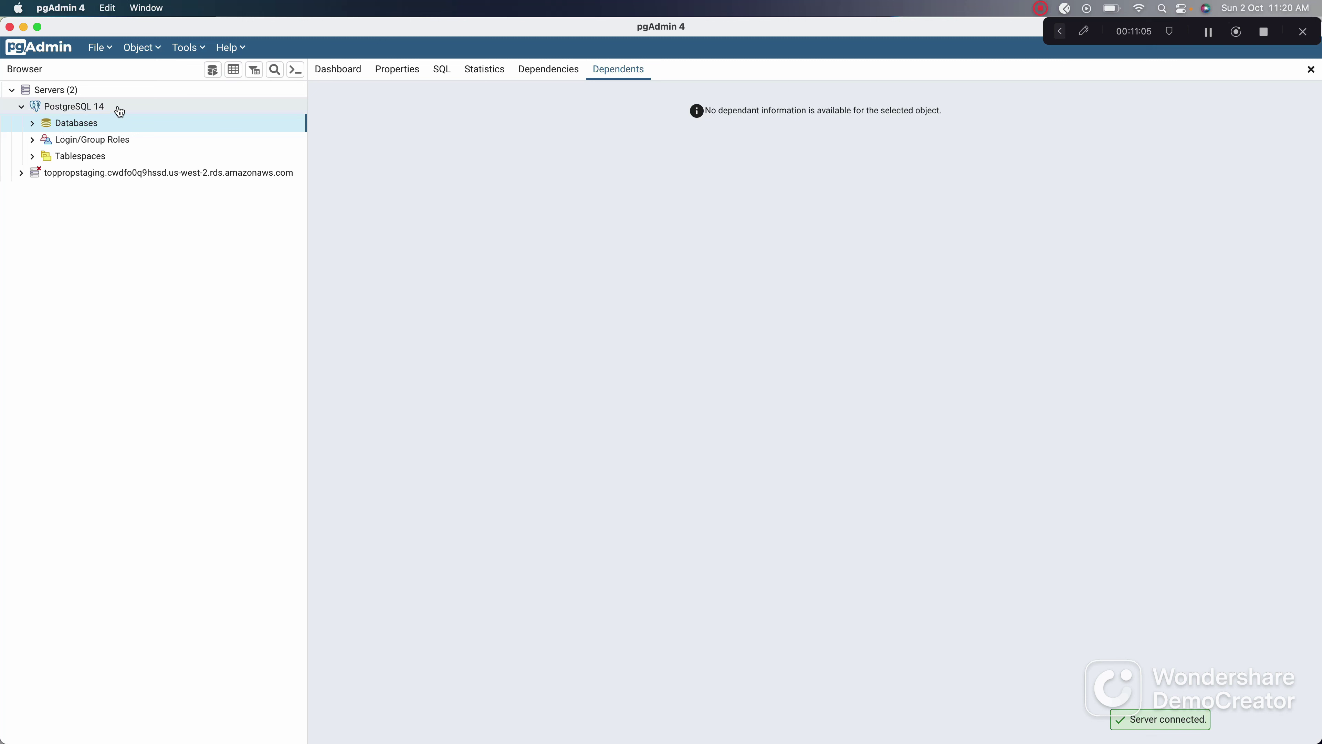
pyautogui.click(32, 124)
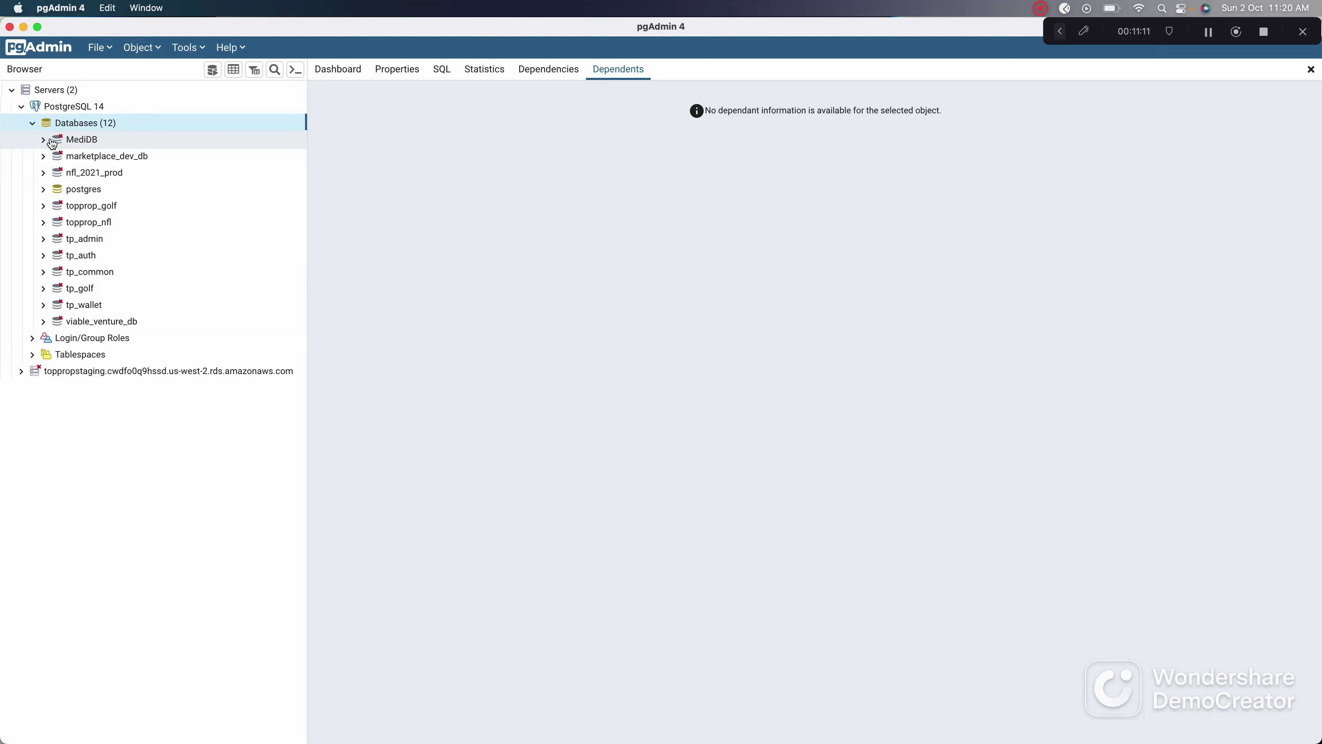
pyautogui.click(34, 125)
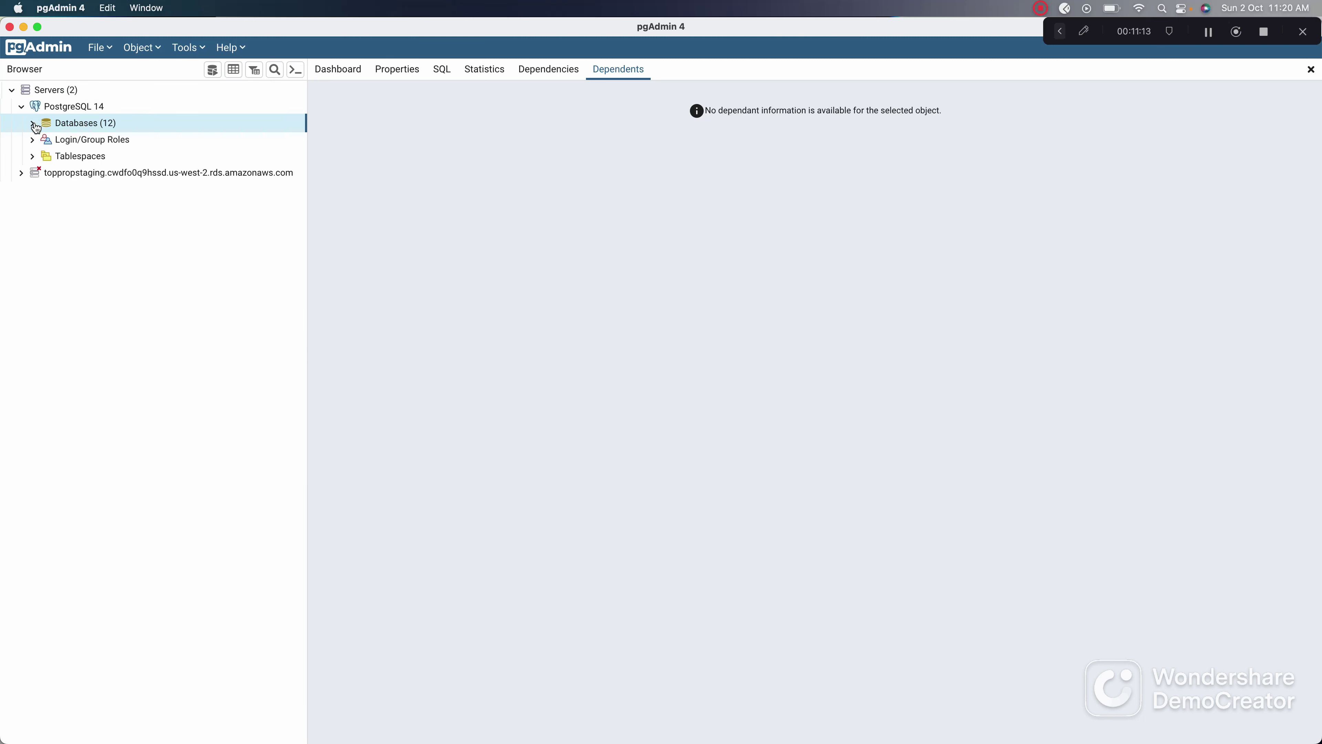
# Step: Create and save a database named TelephoneDB from the Databases context menu
pyautogui.rightClick(44, 128)
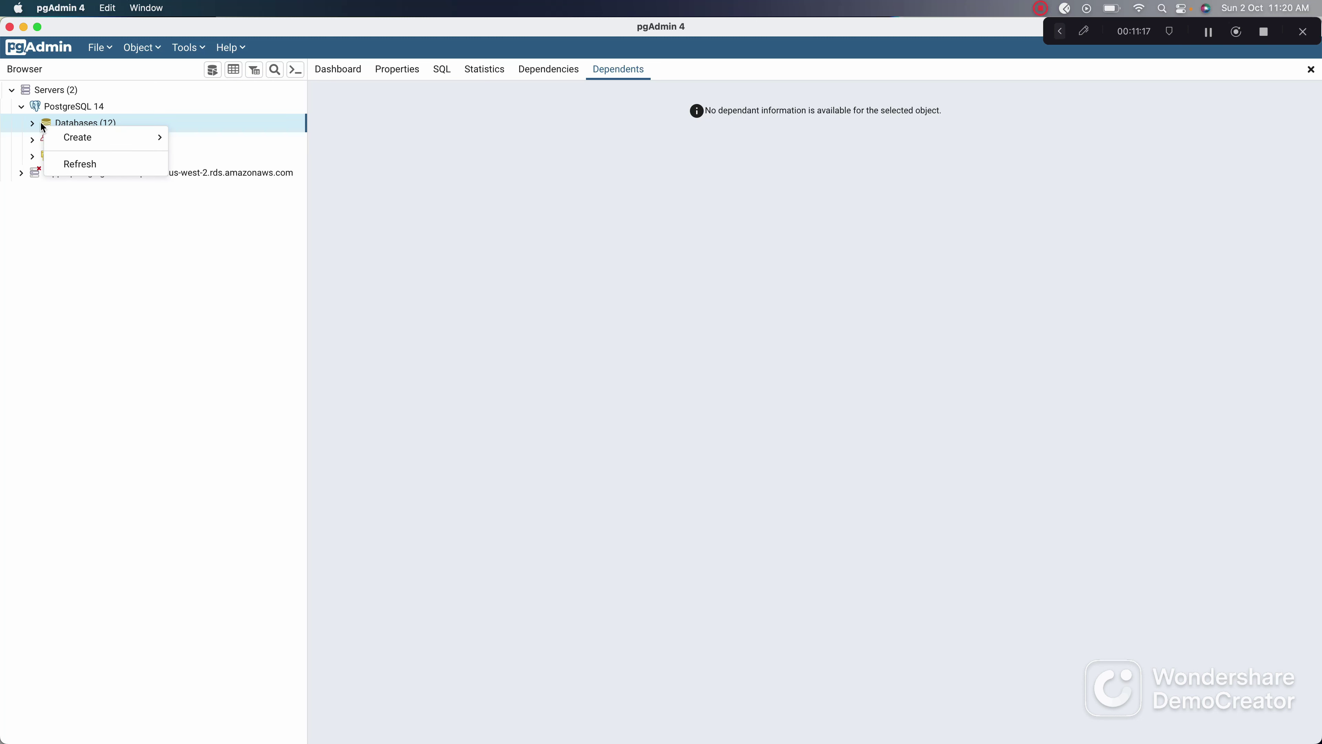
pyautogui.moveTo(103, 136)
pyautogui.click(196, 138)
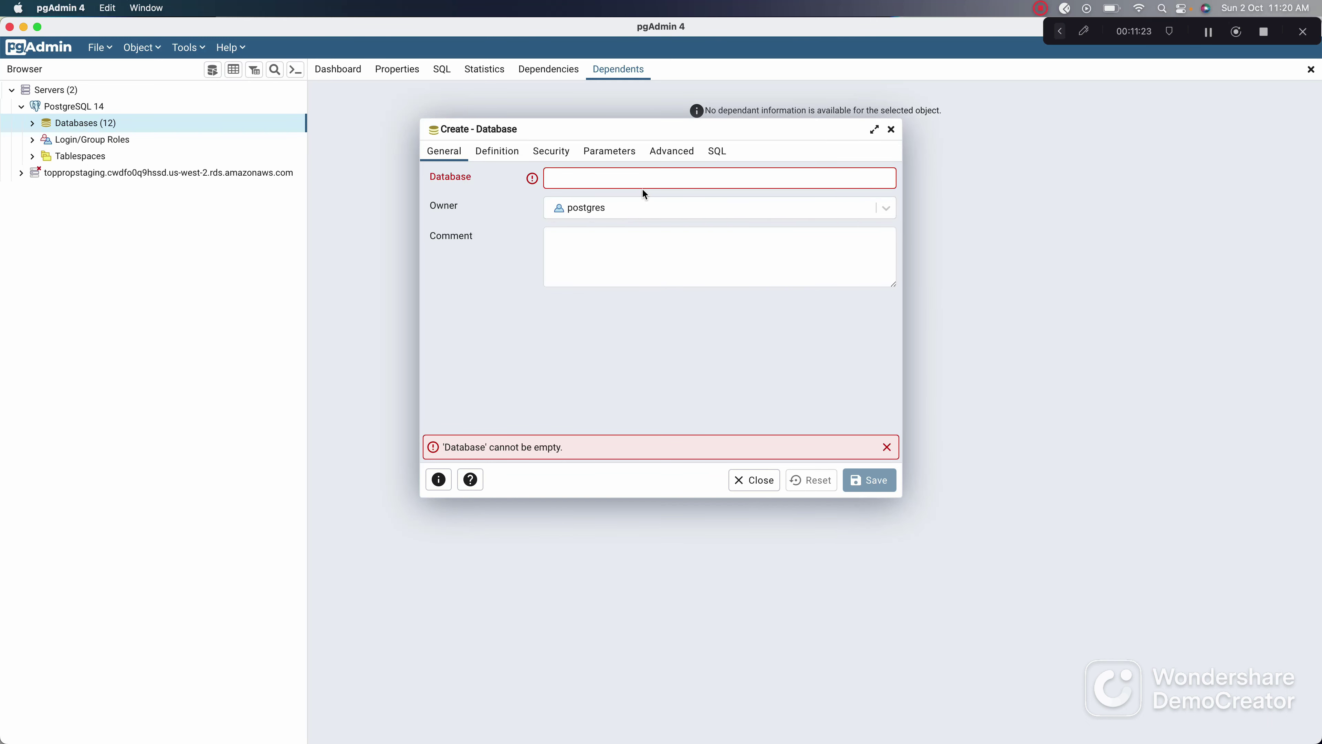
pyautogui.click(656, 176)
pyautogui.write('Telephone')
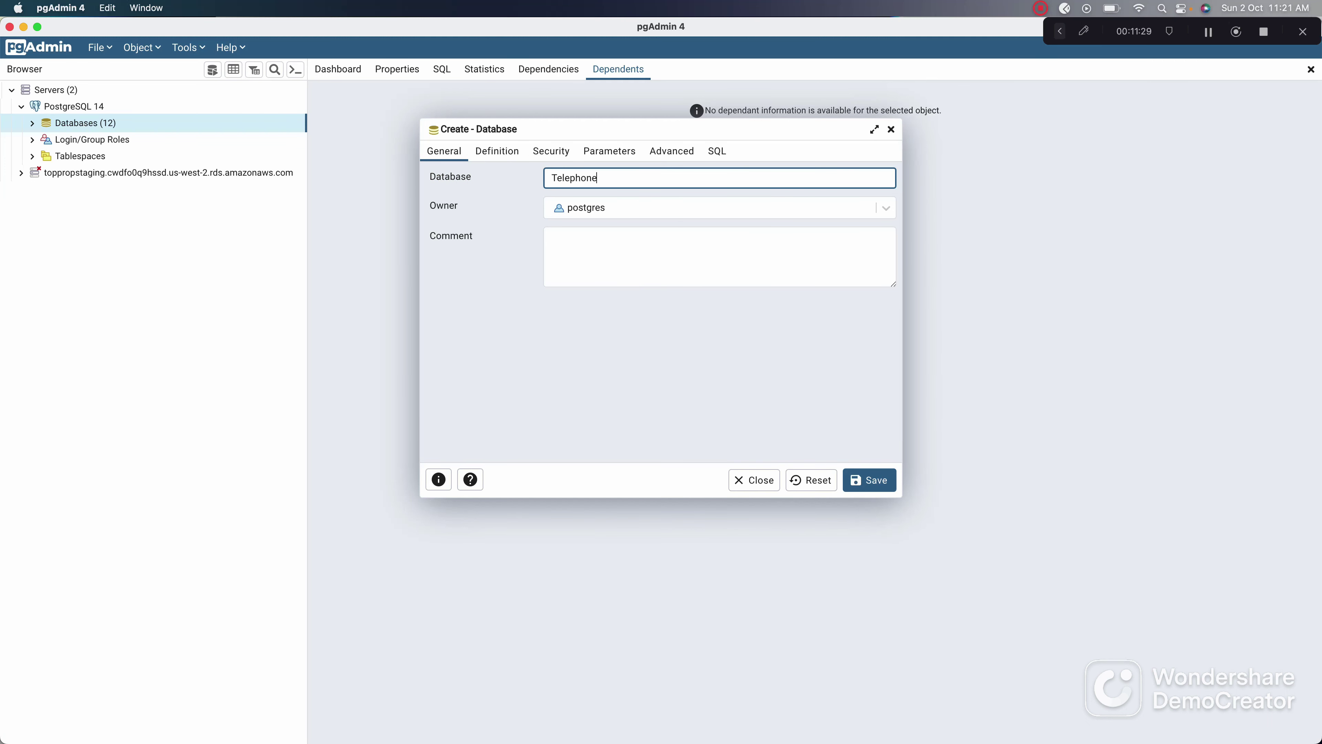
pyautogui.write('DVZ')
pyautogui.press('BackSpace')
pyautogui.write('B')
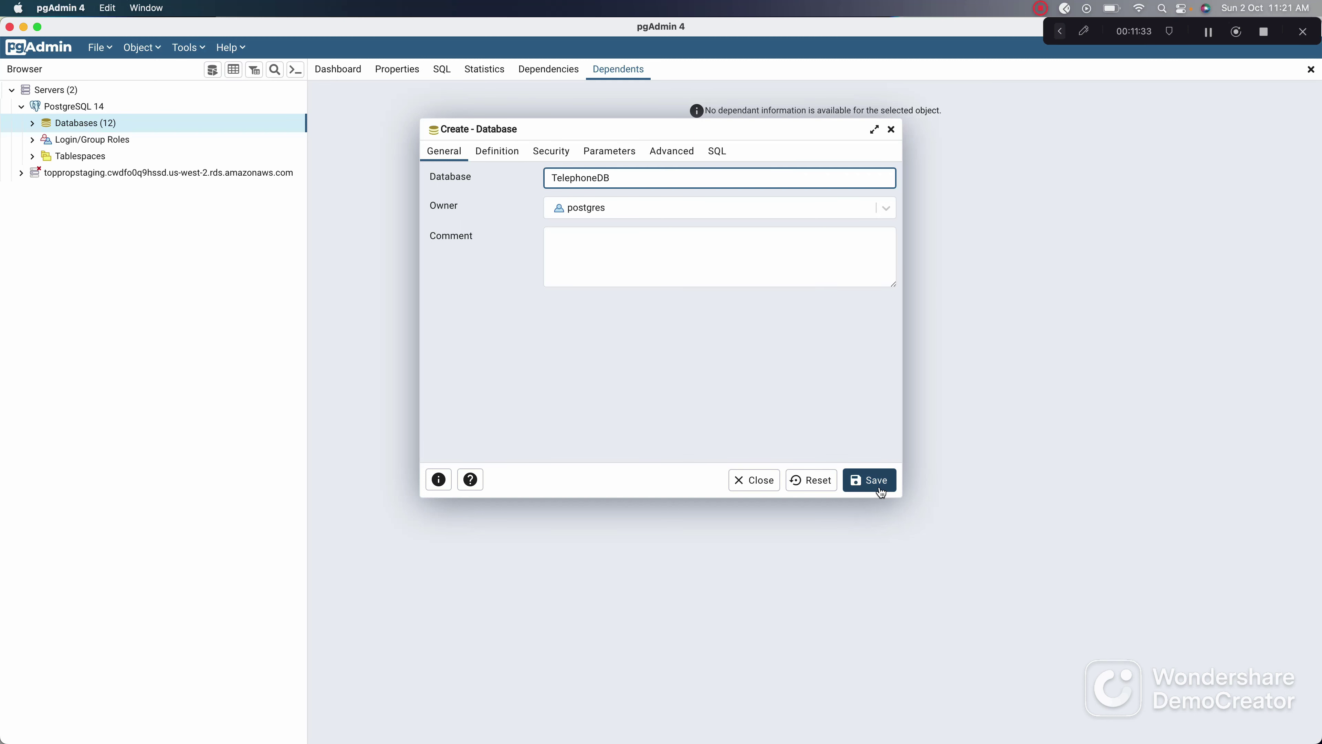
pyautogui.click(879, 492)
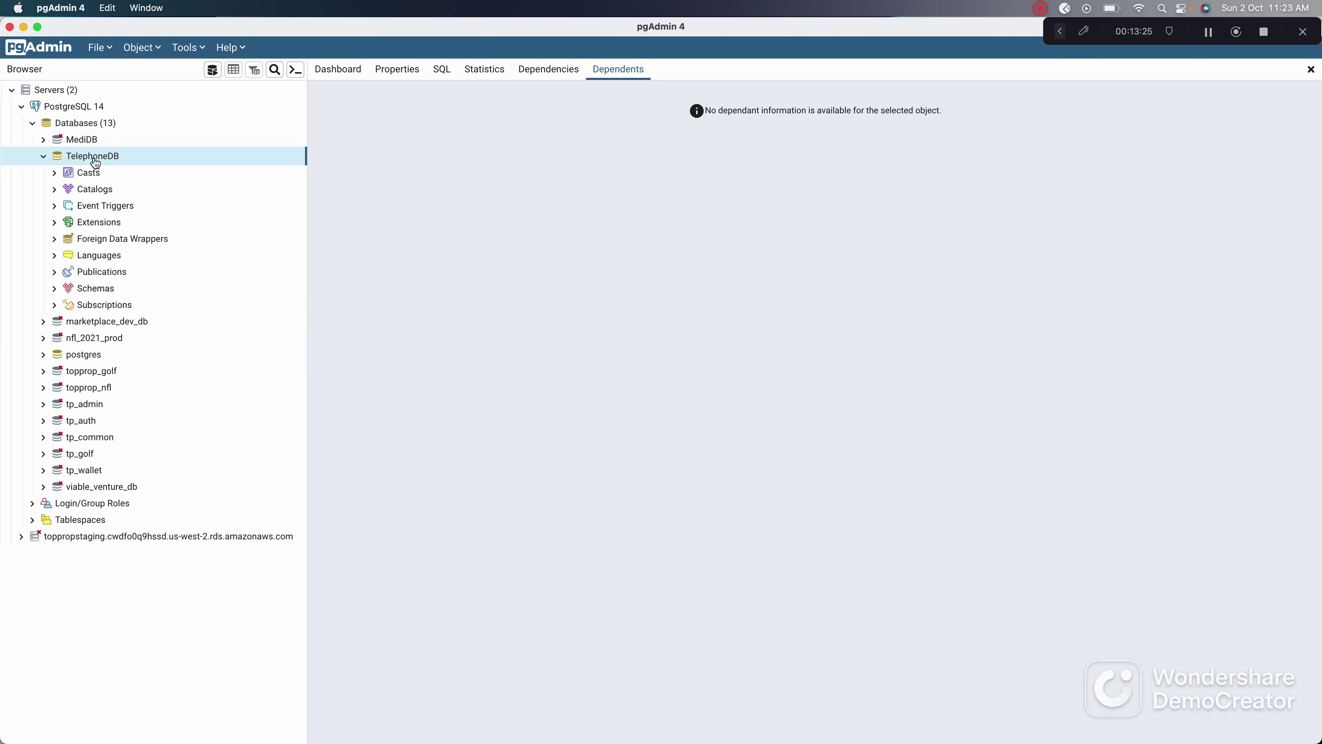
# Step: Expand TelephoneDB's Schemas and open the public schema's empty Tables group
pyautogui.click(53, 291)
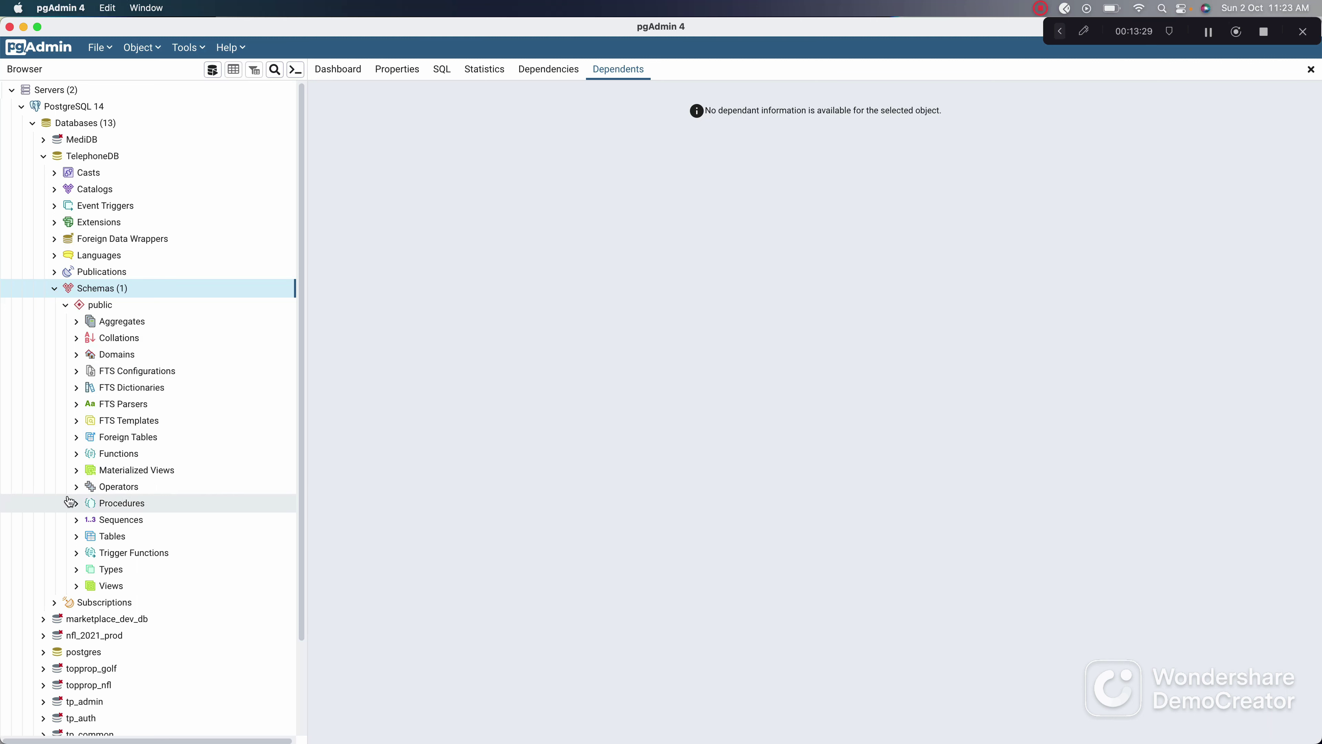
pyautogui.click(77, 537)
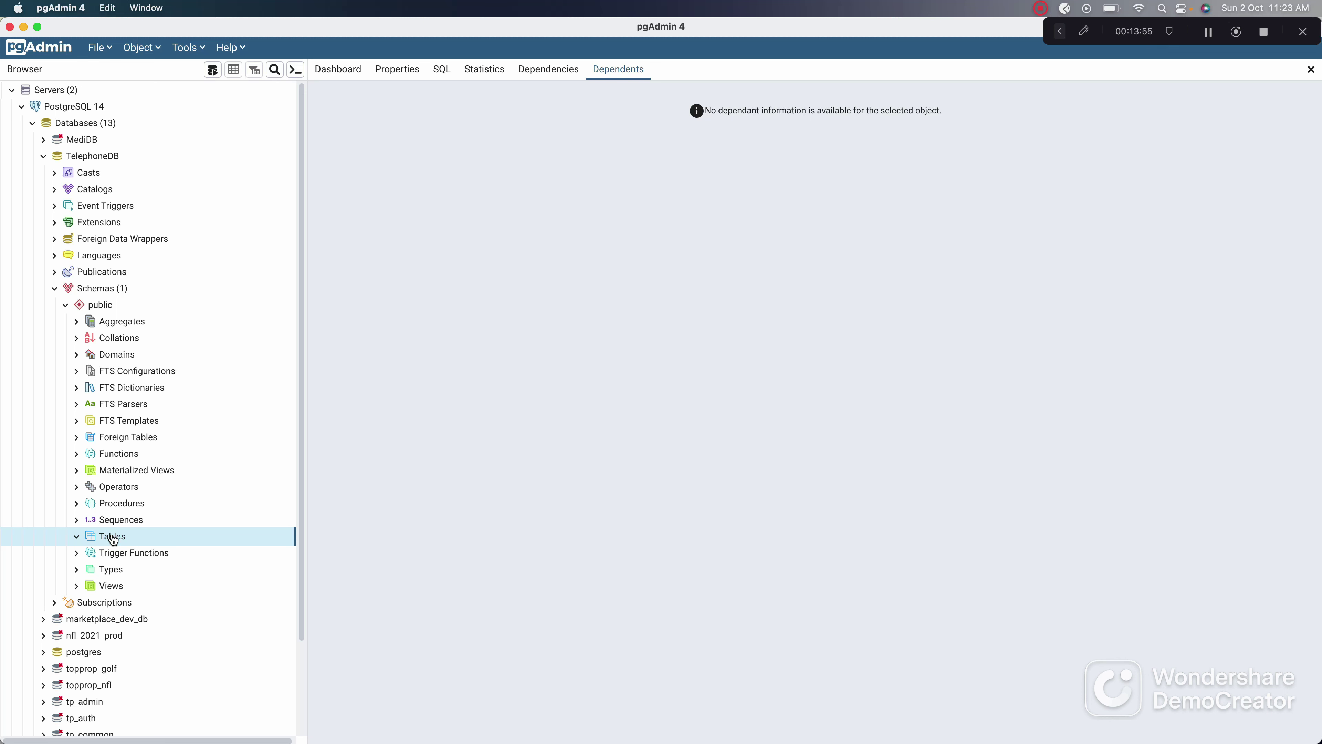
# Step: Bring Sublime Text forward and clear all of the old note text
pyautogui.moveTo(553, 722)
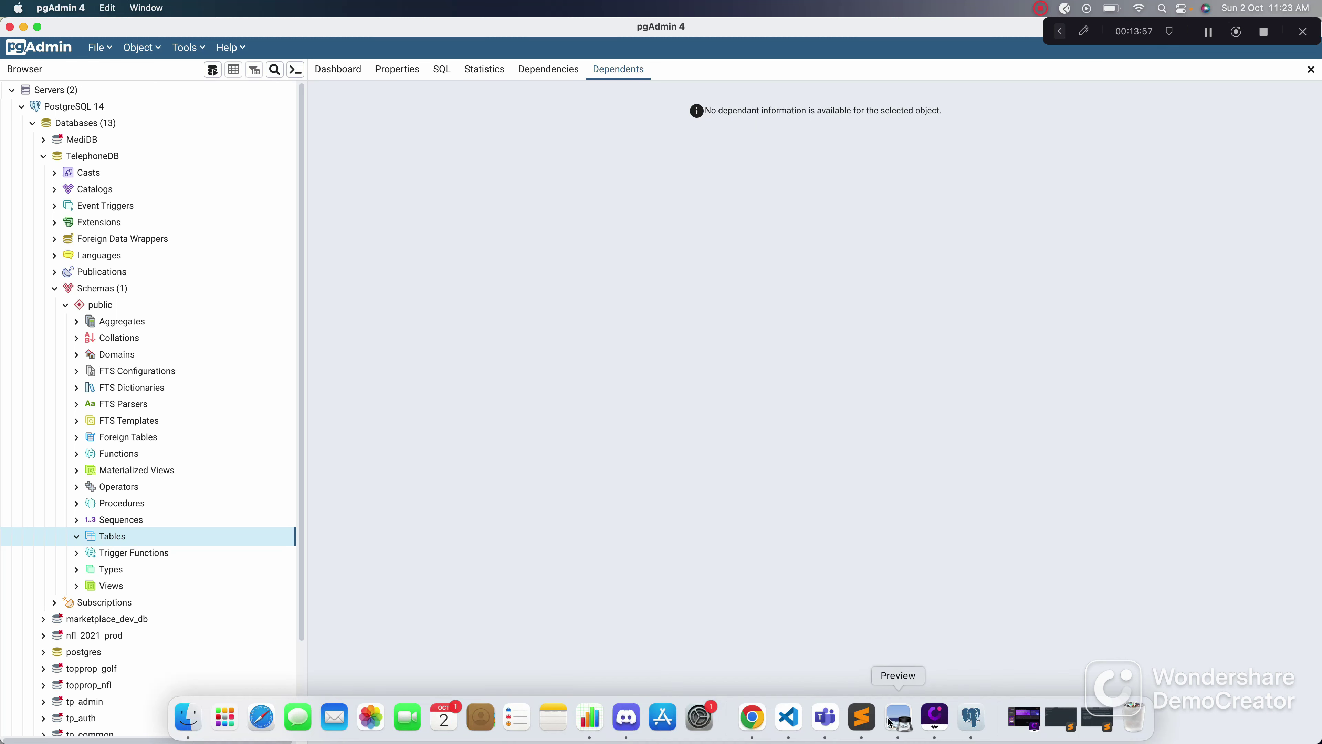
pyautogui.click(862, 718)
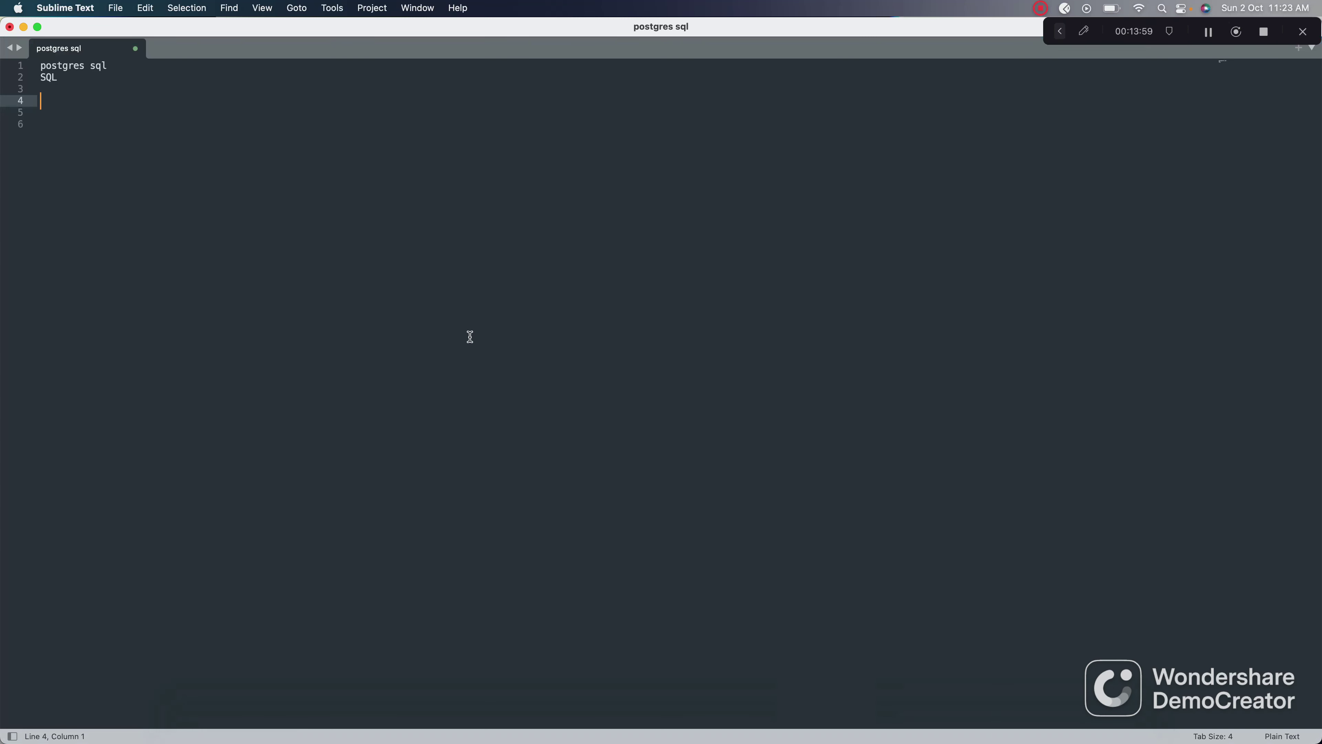
pyautogui.press('super+a')
pyautogui.press('BackSpace')
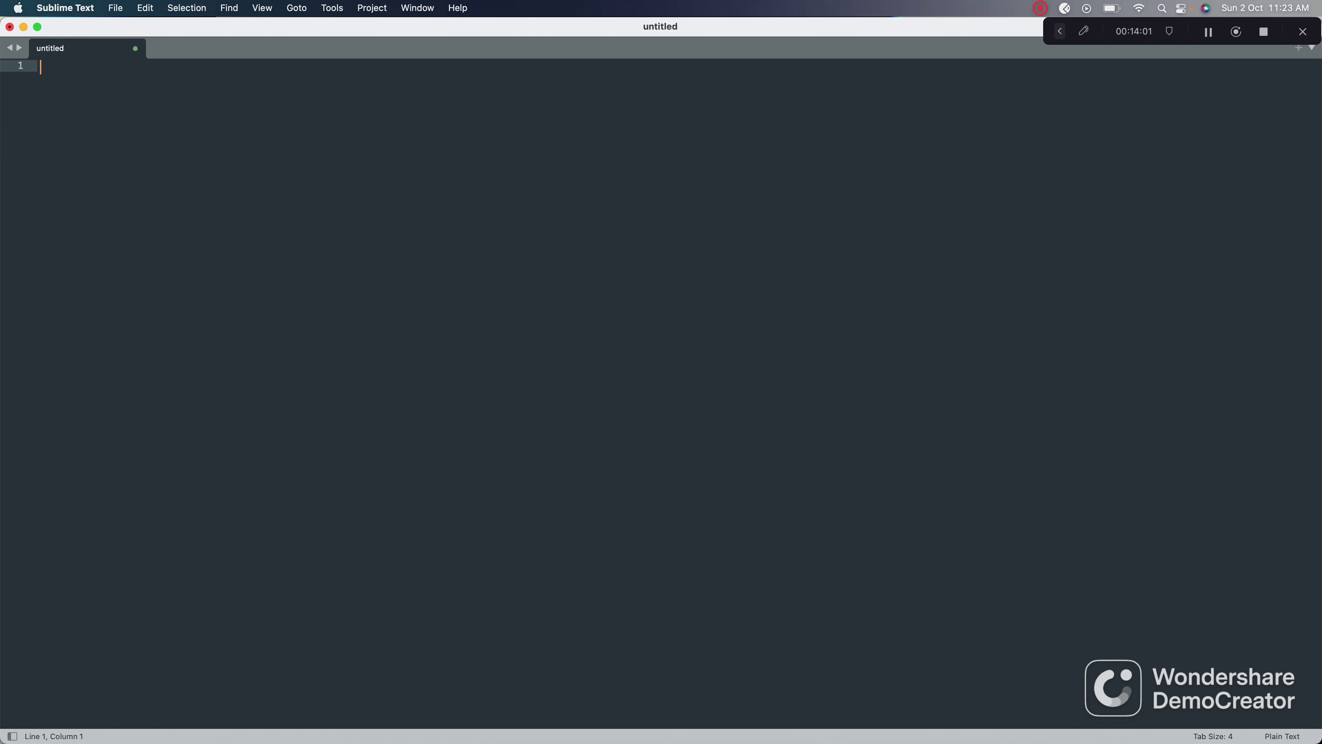
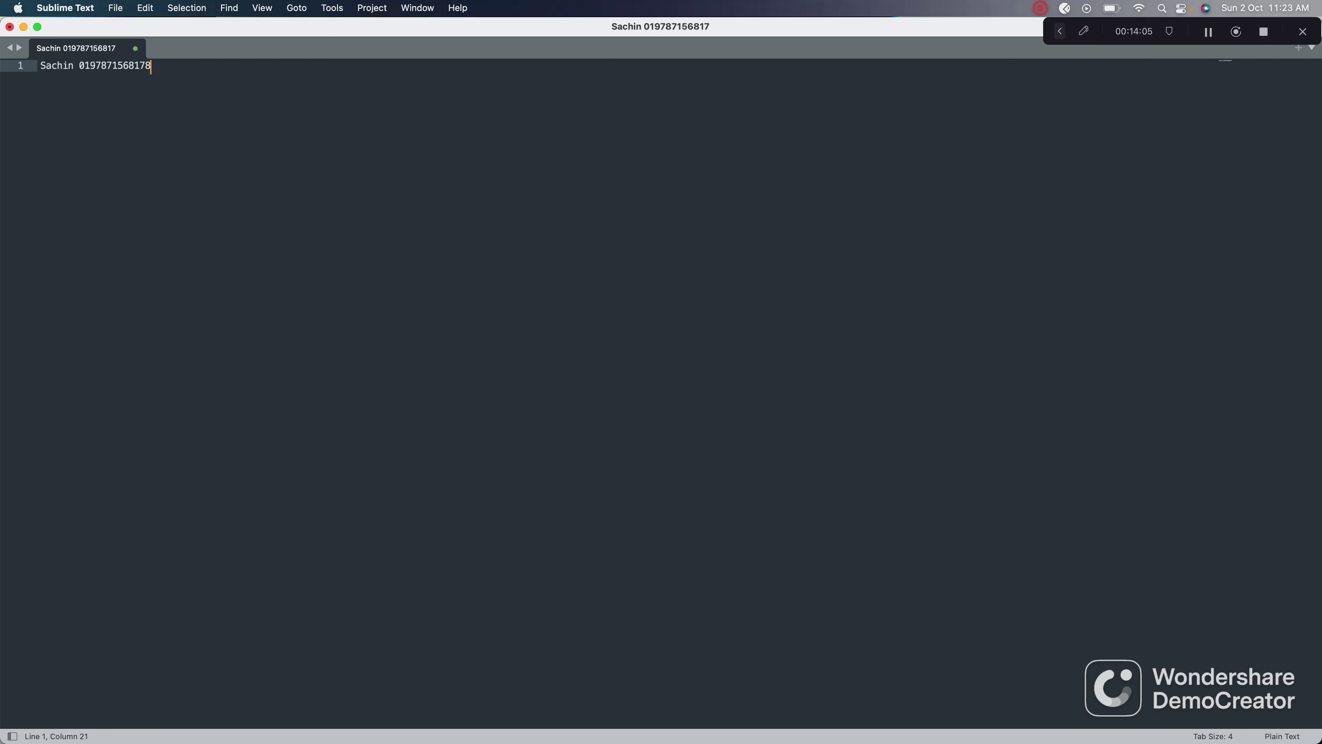
# Step: Type three sample contact lines, each a name followed by a phone number, then search Spotlight for Numbers
pyautogui.press('Return')
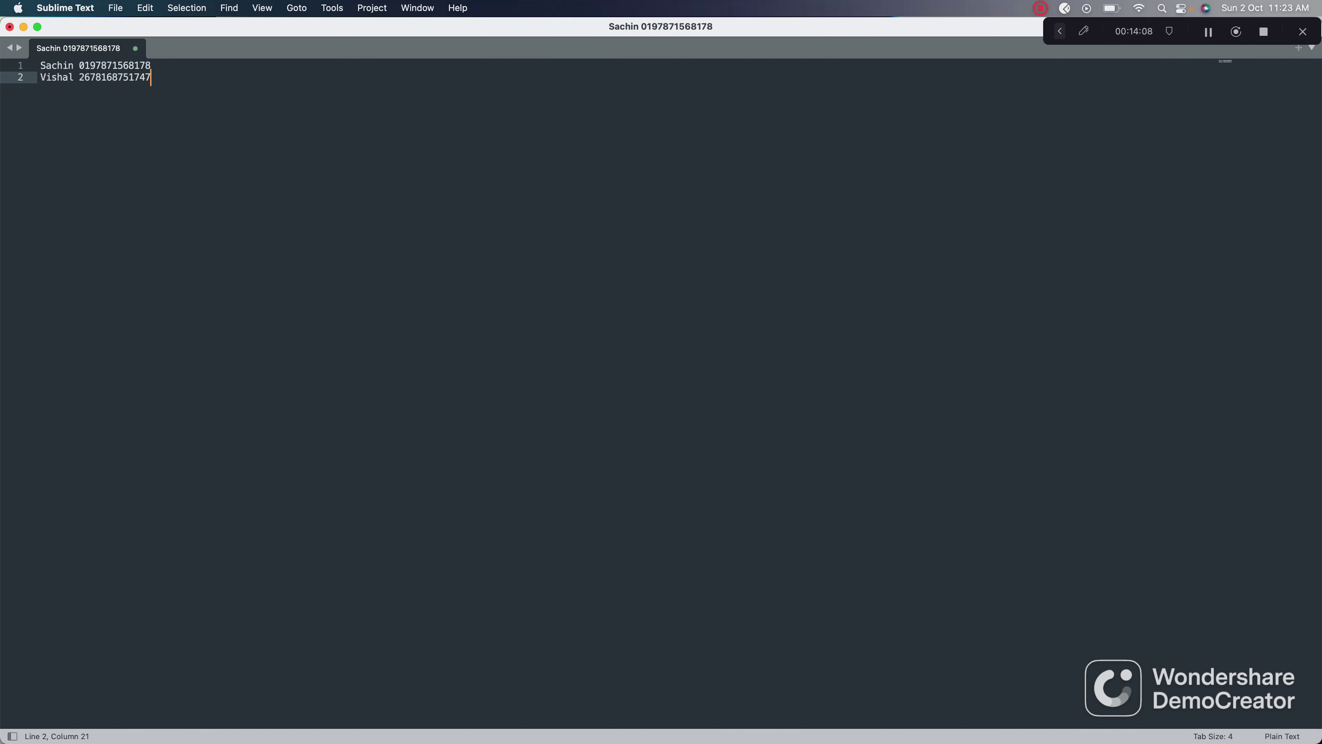
pyautogui.press('Return')
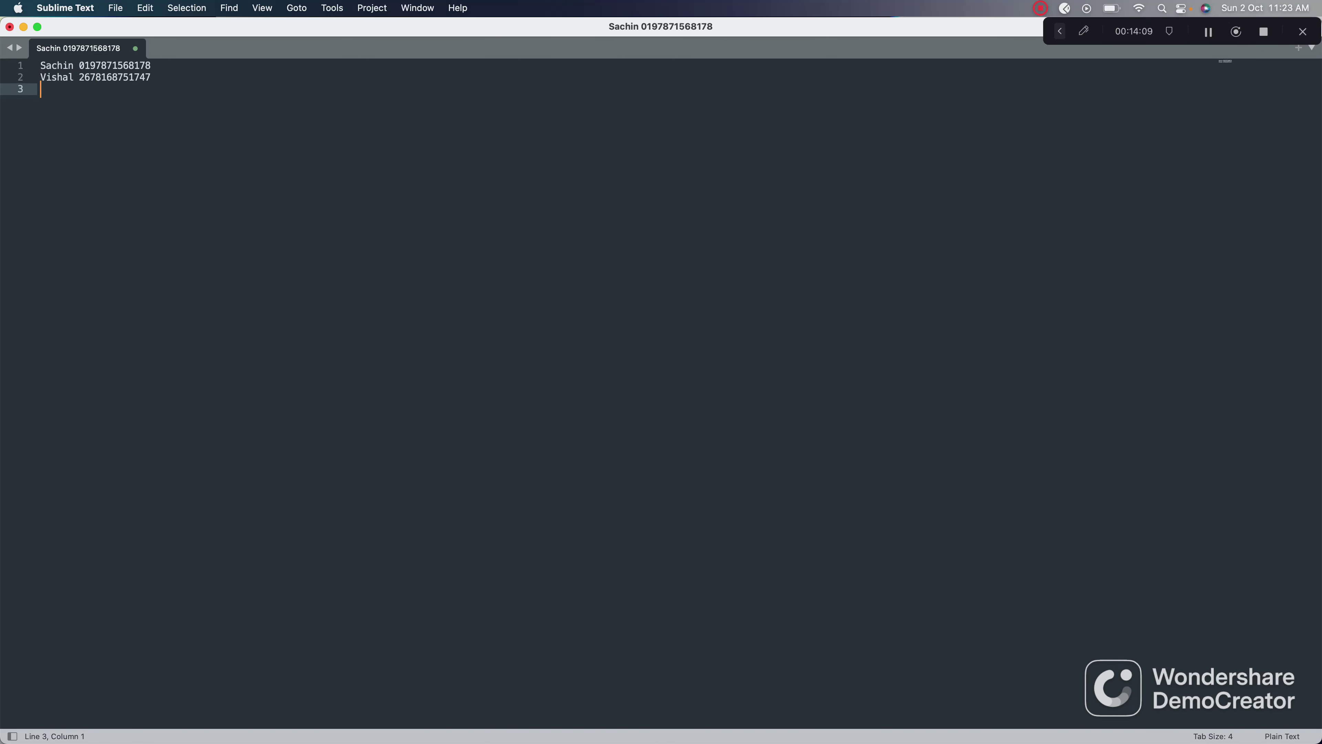
pyautogui.press('Left')
pyautogui.press('Left')
pyautogui.press('Left')
pyautogui.press('Left')
pyautogui.press('Left')
pyautogui.press('Left')
pyautogui.press('Left')
pyautogui.press('Left')
pyautogui.press('Left')
pyautogui.press('End')
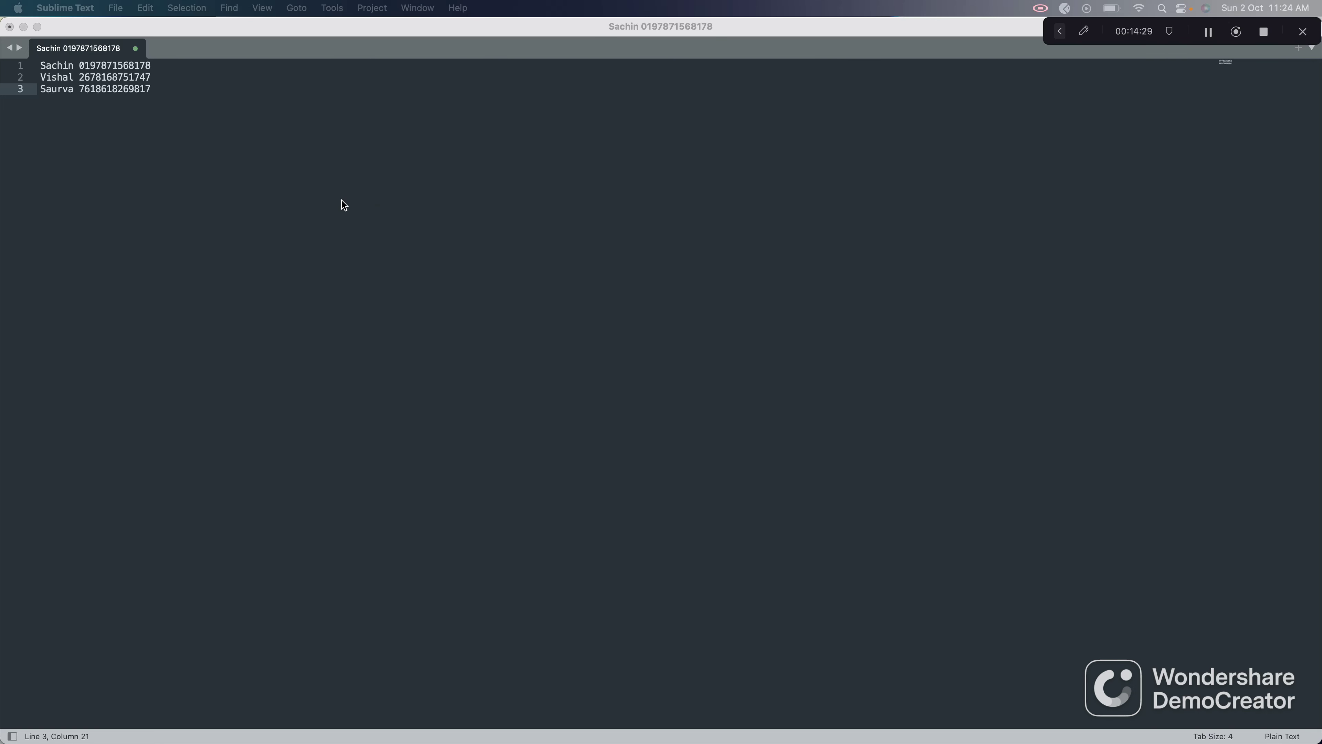
pyautogui.press('super+space')
pyautogui.write('numb')
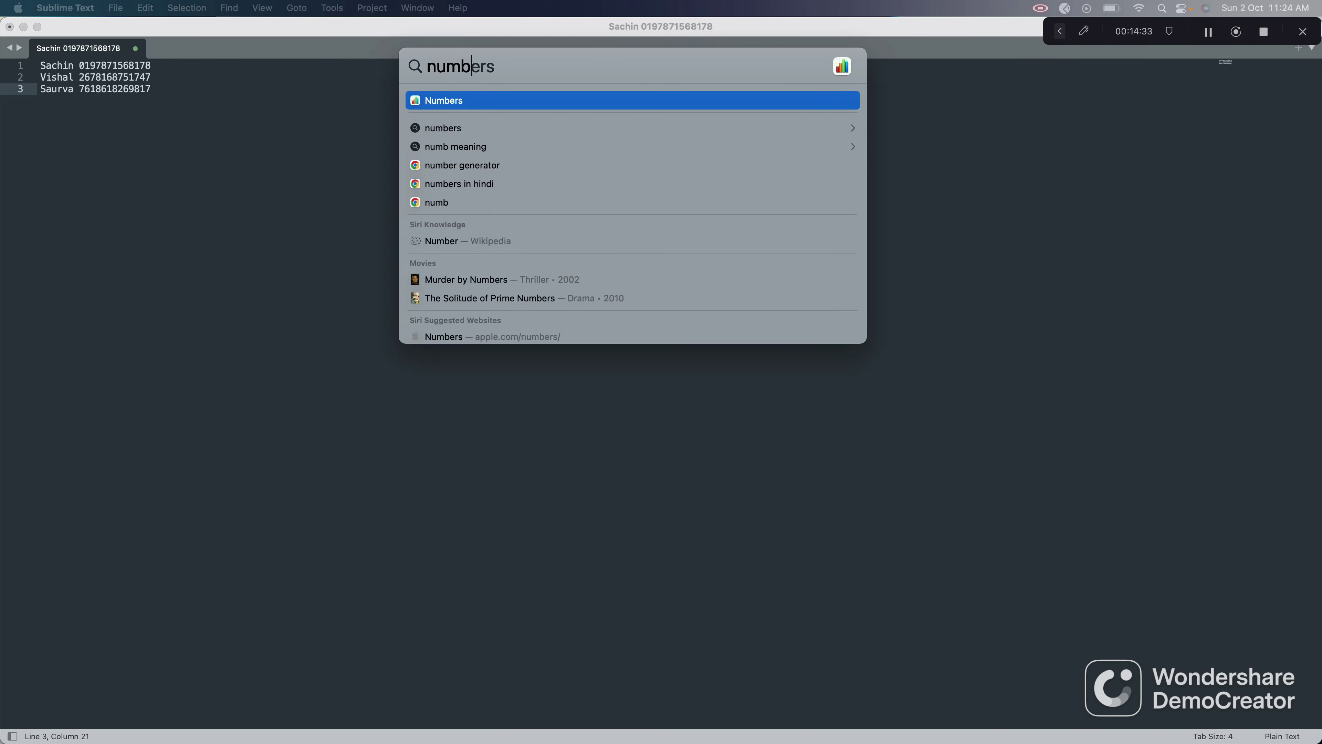
# Step: Launch Numbers and create a new spreadsheet from the Blank template
pyautogui.press('Return')
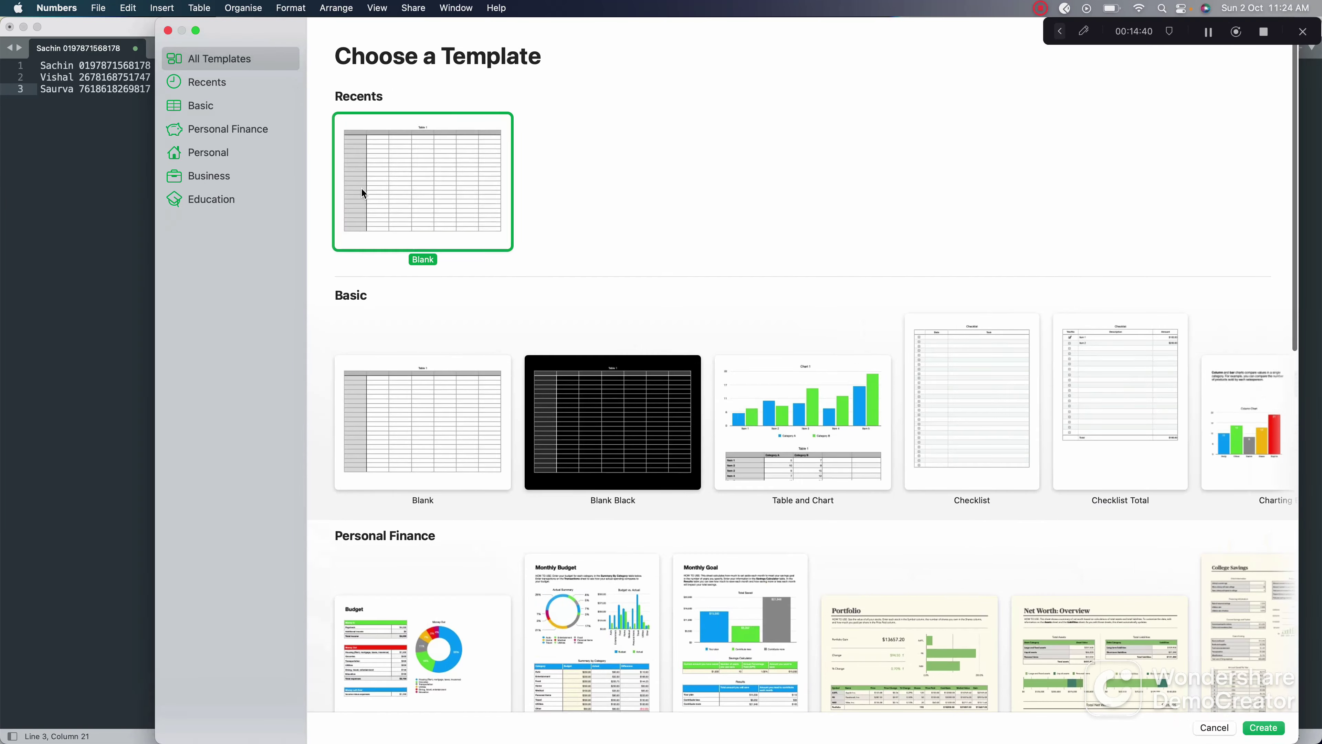
pyautogui.doubleClick(364, 188)
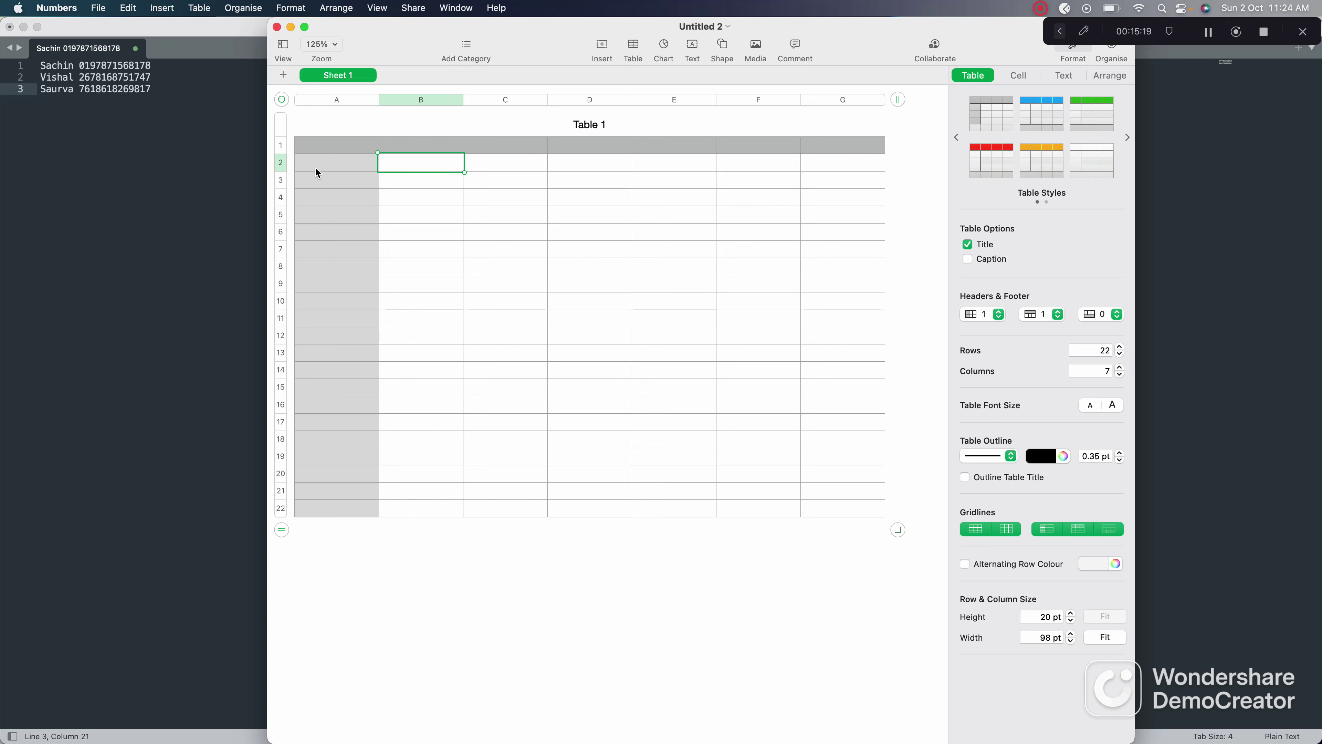
# Step: Enter the headers 'Name' in A1 and 'Phone Number' in B1, then switch back to pgAdmin 4
pyautogui.click(327, 147)
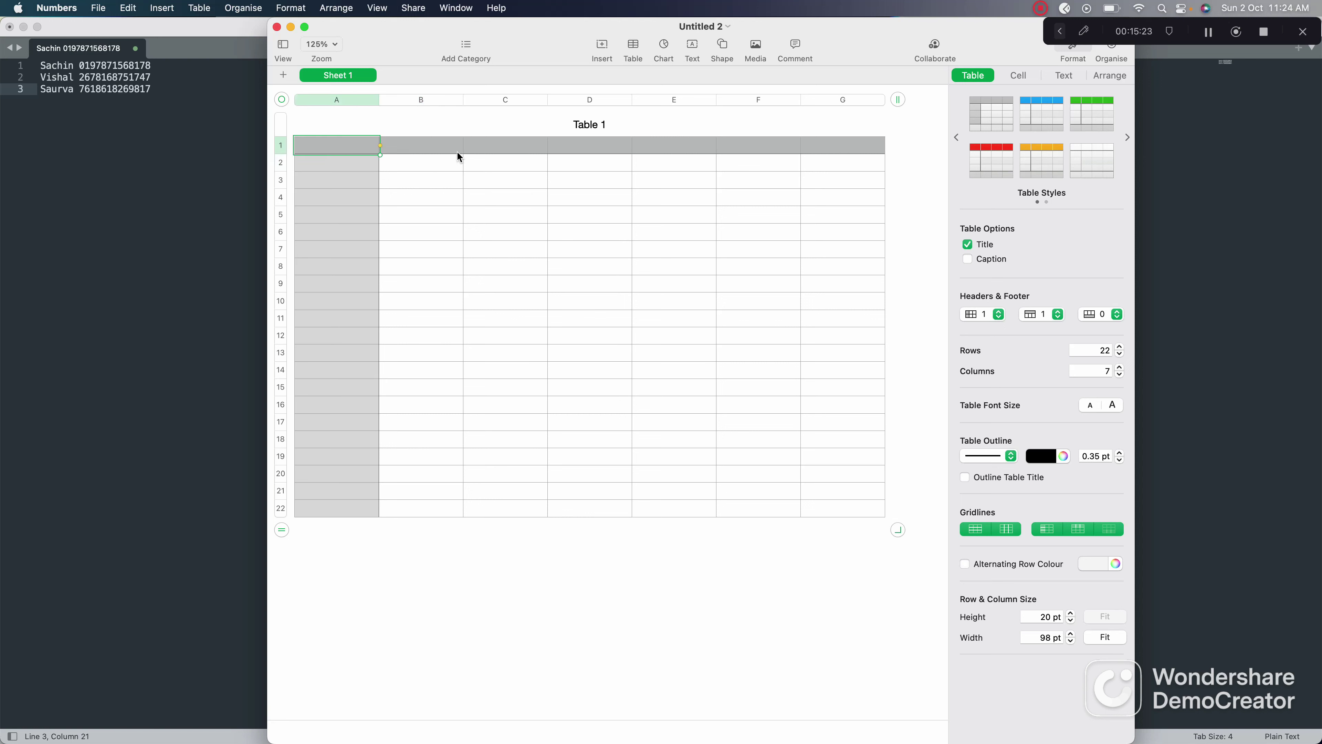
pyautogui.write('Name')
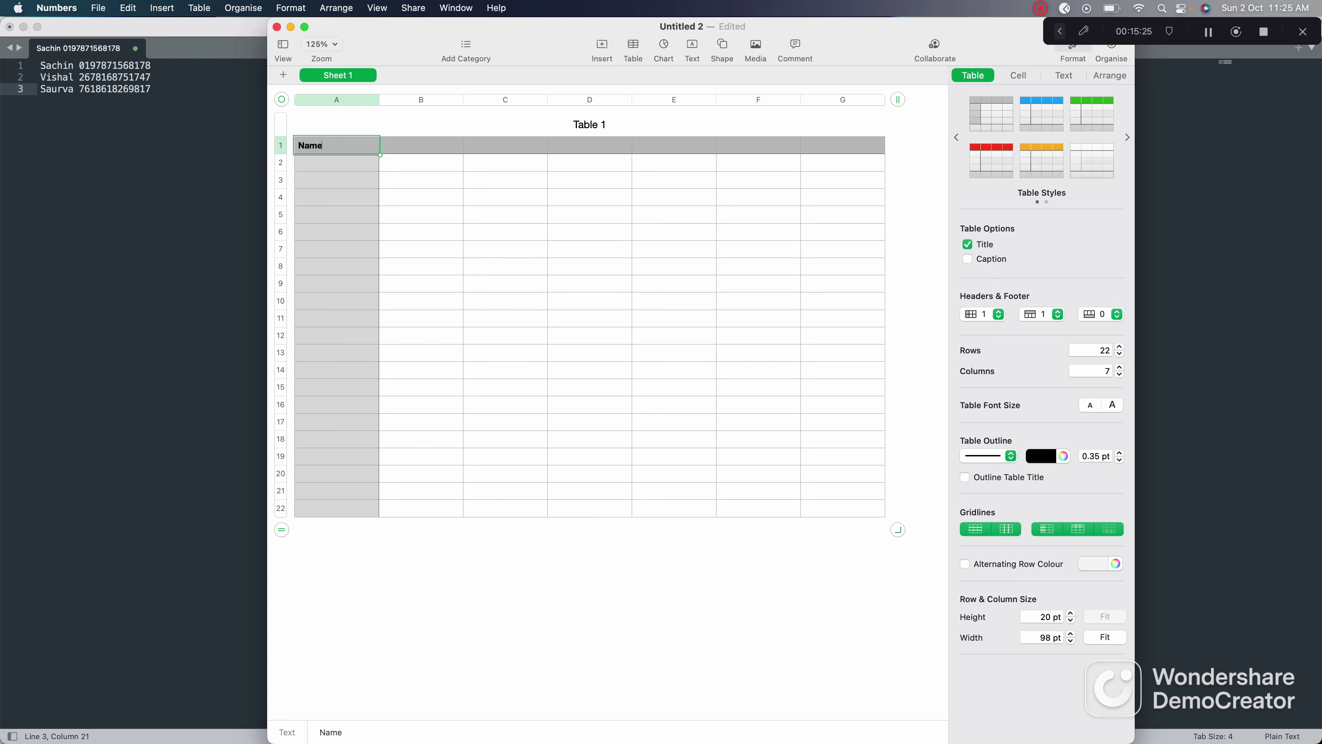
pyautogui.press('Tab')
pyautogui.write('Phone Numbver')
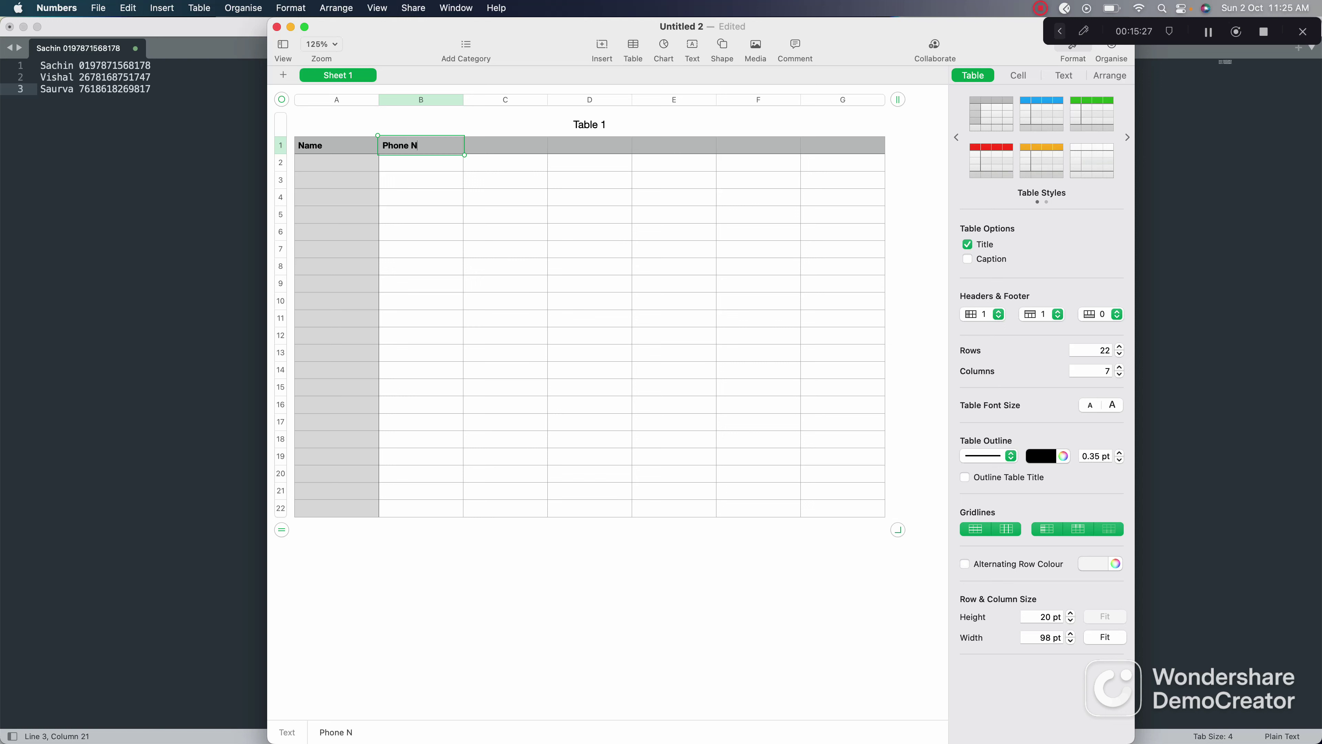
pyautogui.press('BackSpace')
pyautogui.press('BackSpace')
pyautogui.press('BackSpace')
pyautogui.write('er')
pyautogui.press('Return')
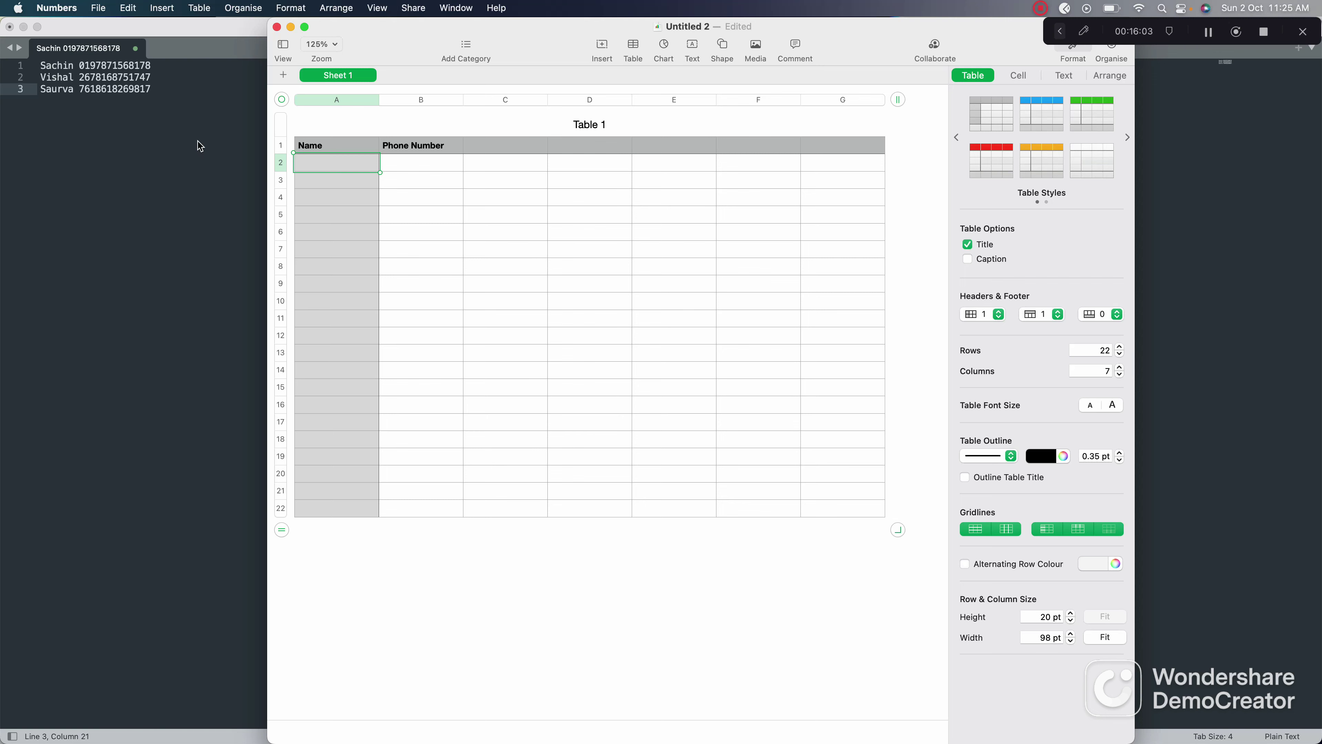
pyautogui.press('cmd+Tab')
pyautogui.press('super+Tab')
pyautogui.press('super+Tab')
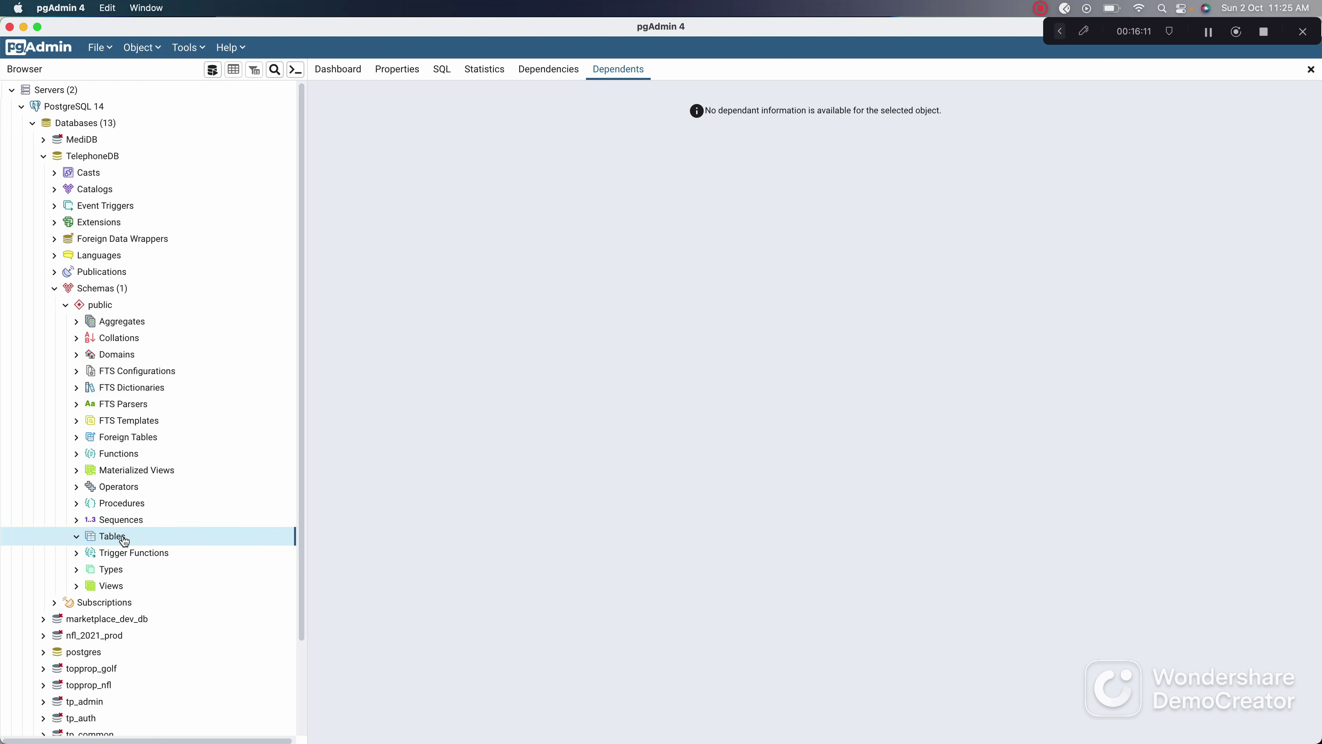
# Step: Create a new table named 'contact' under TelephoneDB's public Tables and show its empty Columns list
pyautogui.rightClick(89, 541)
pyautogui.moveTo(169, 567)
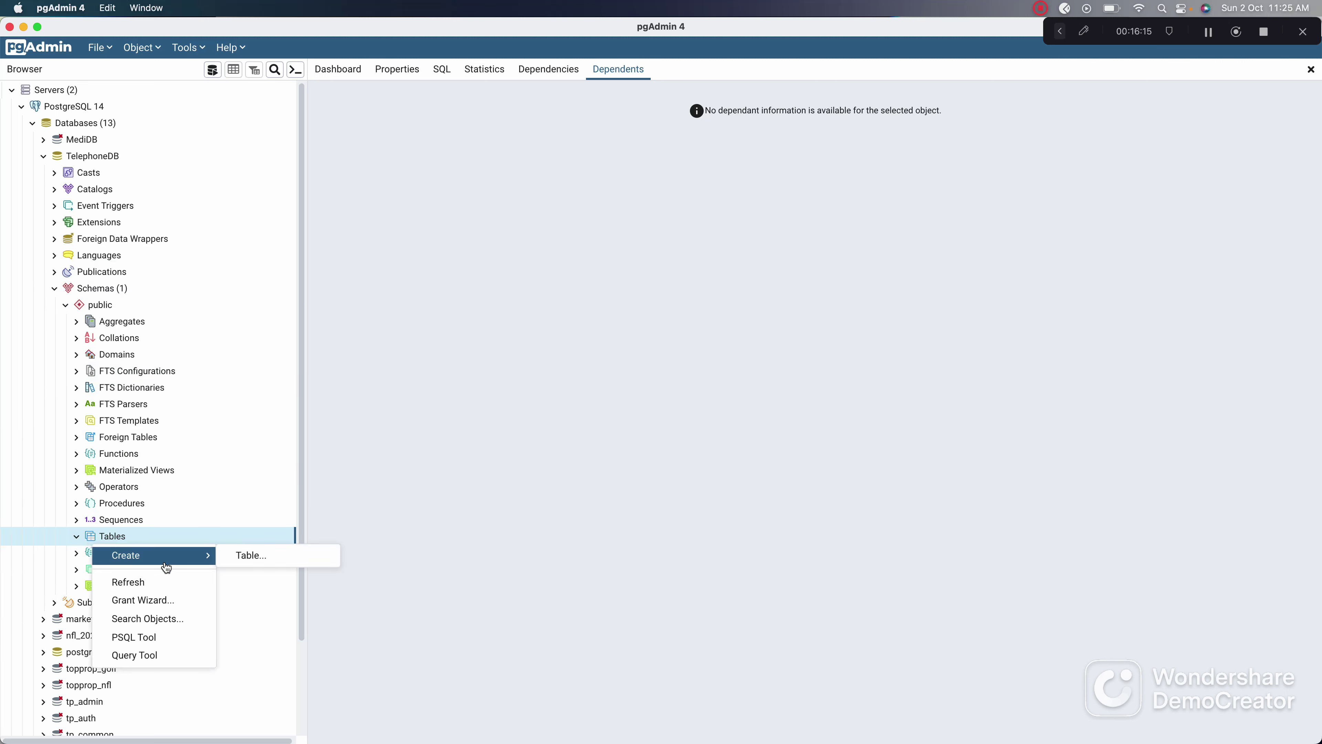
pyautogui.click(220, 558)
pyautogui.click(537, 184)
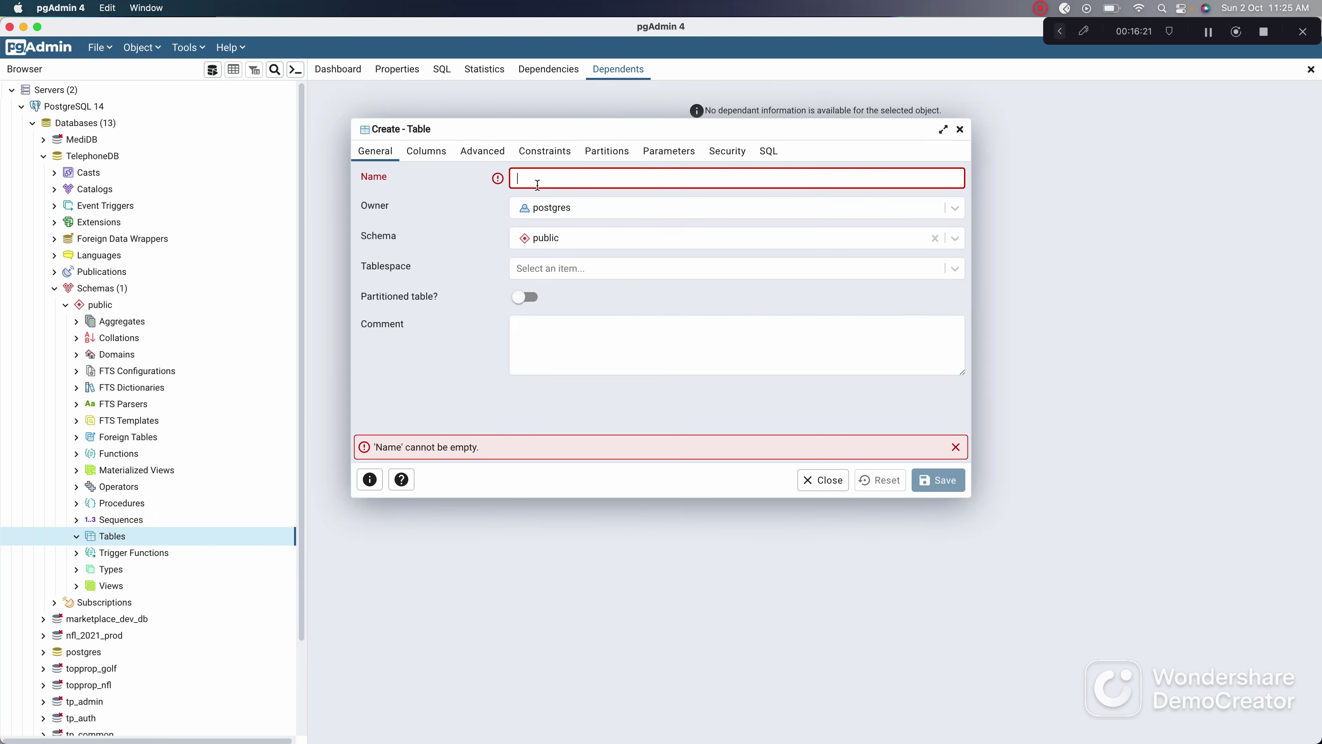
pyautogui.write('c')
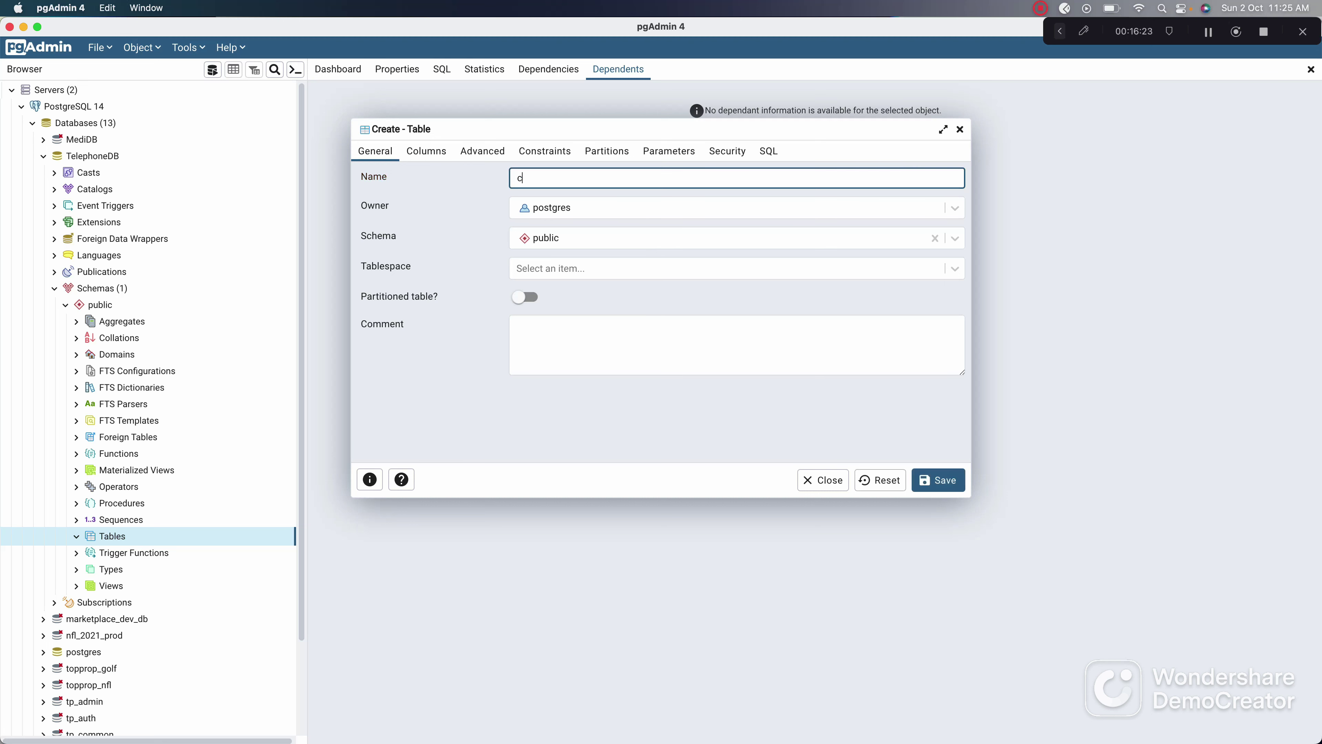
pyautogui.write('ontact')
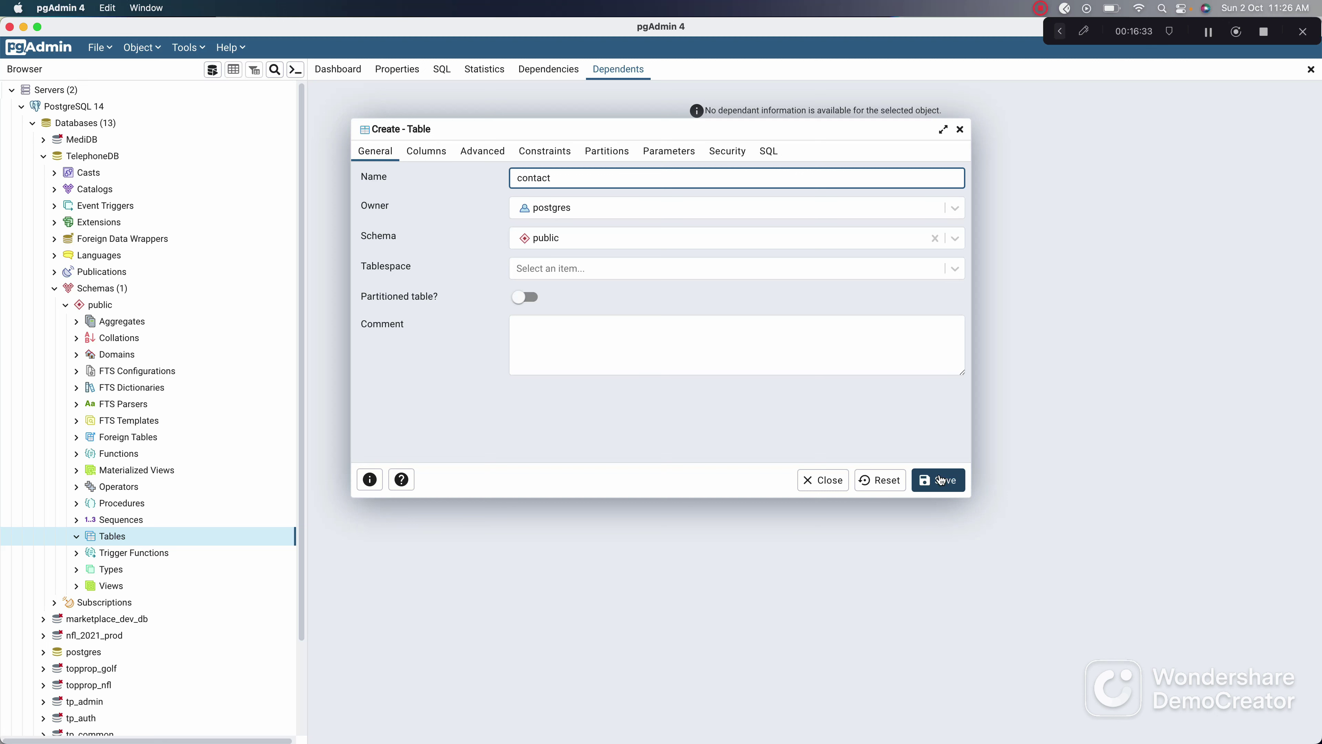
pyautogui.click(940, 479)
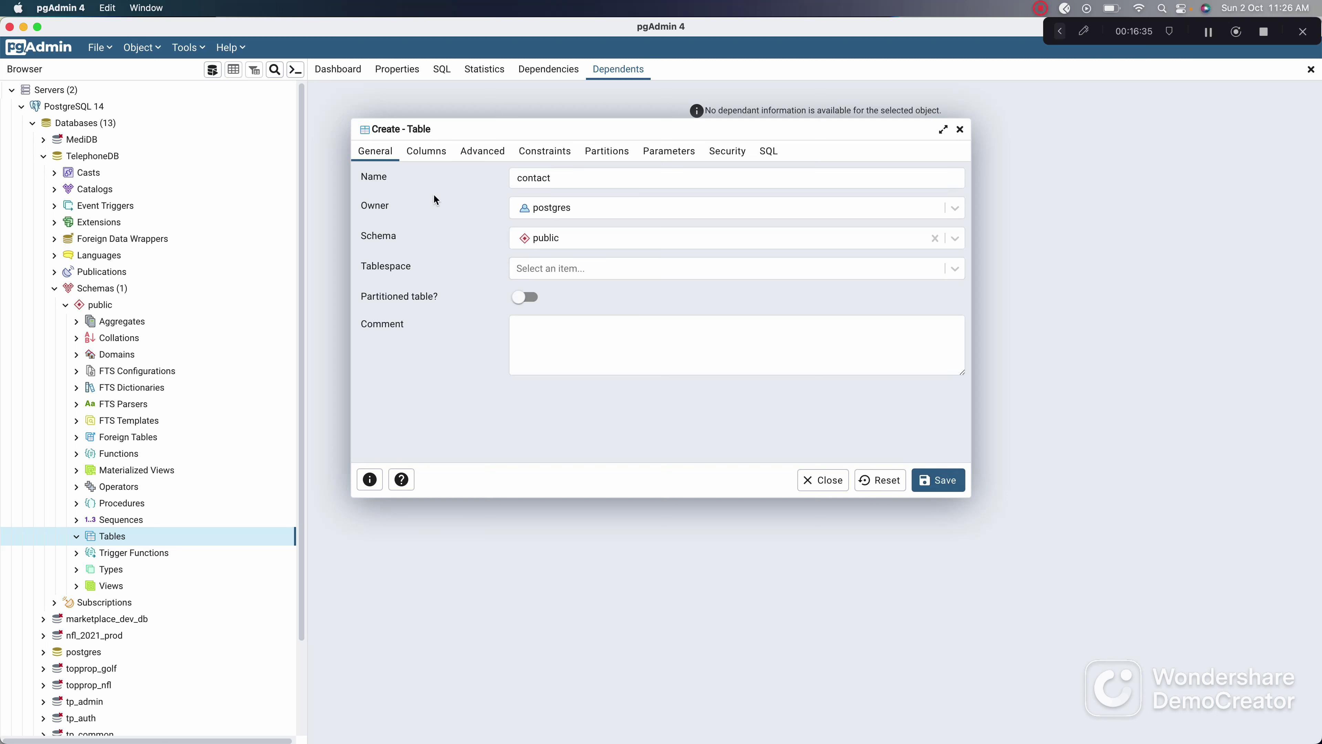
pyautogui.click(422, 156)
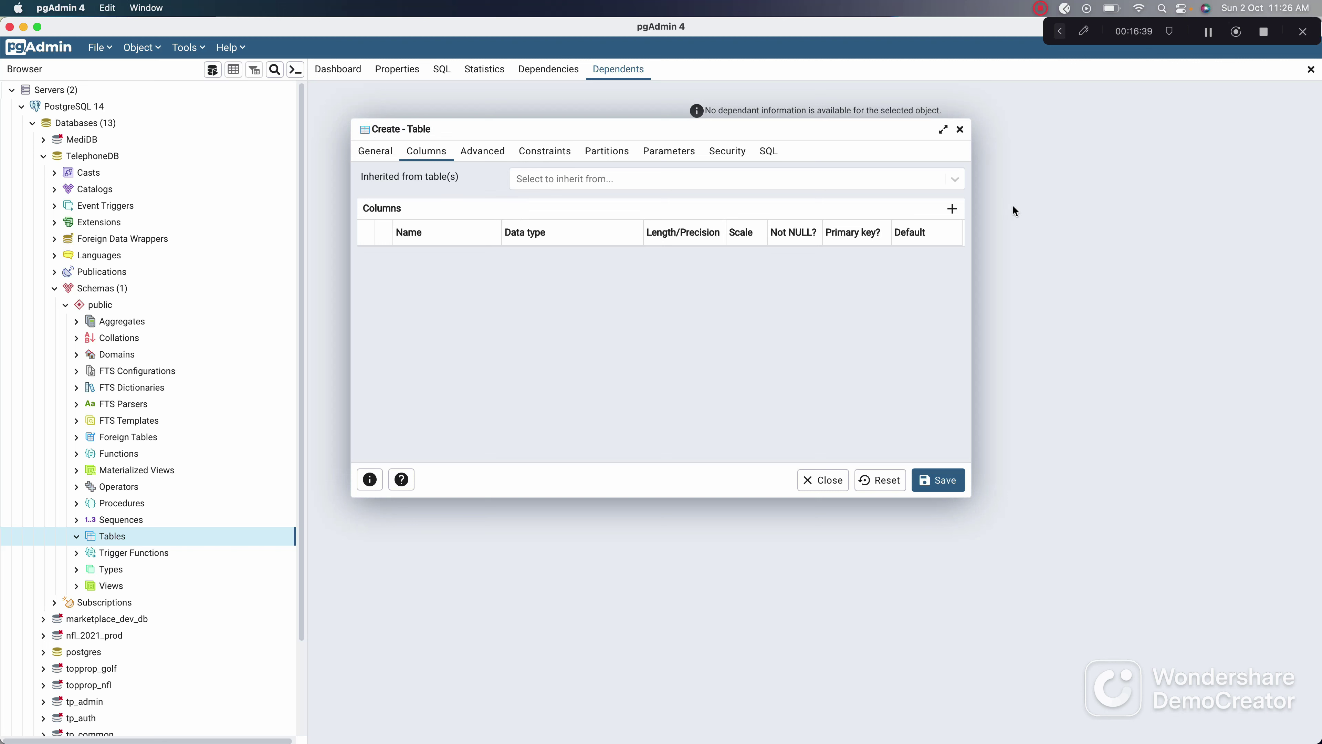
# Step: Add a new column row to the contact table and name it 'name'
pyautogui.click(957, 211)
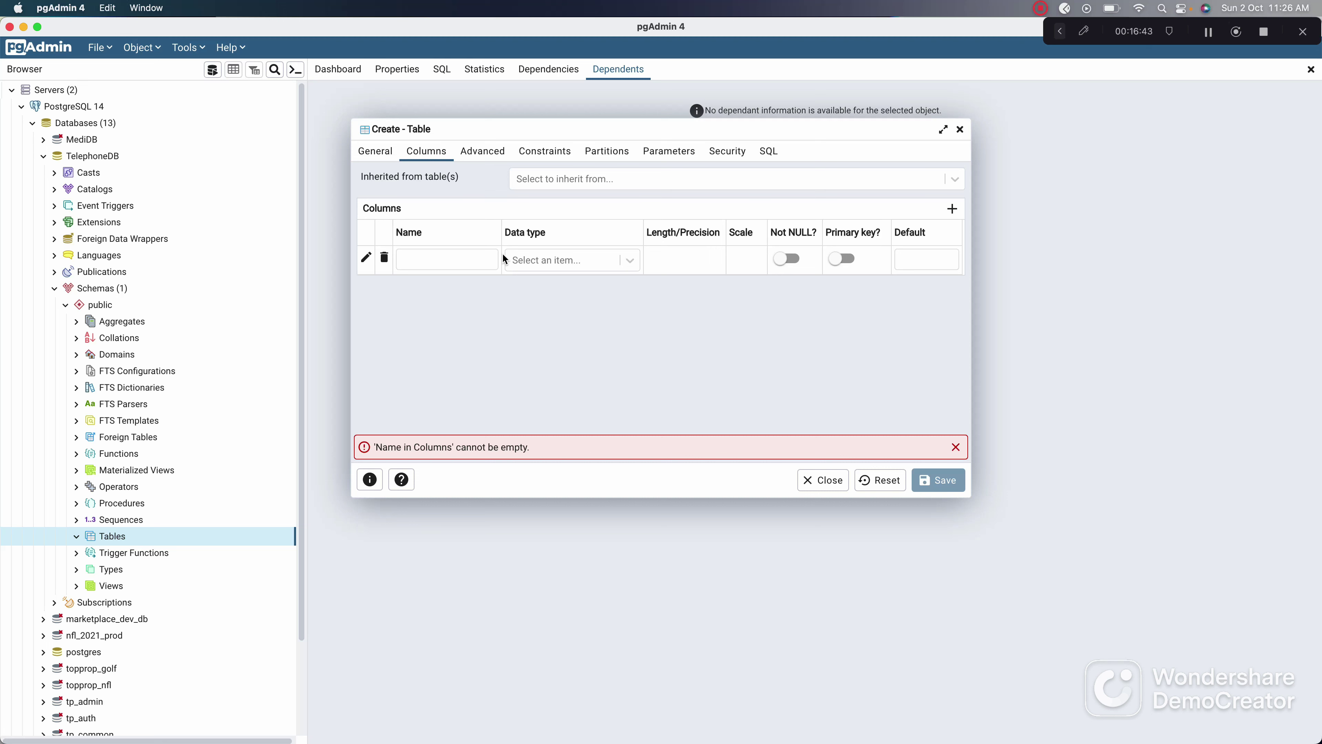
pyautogui.click(464, 260)
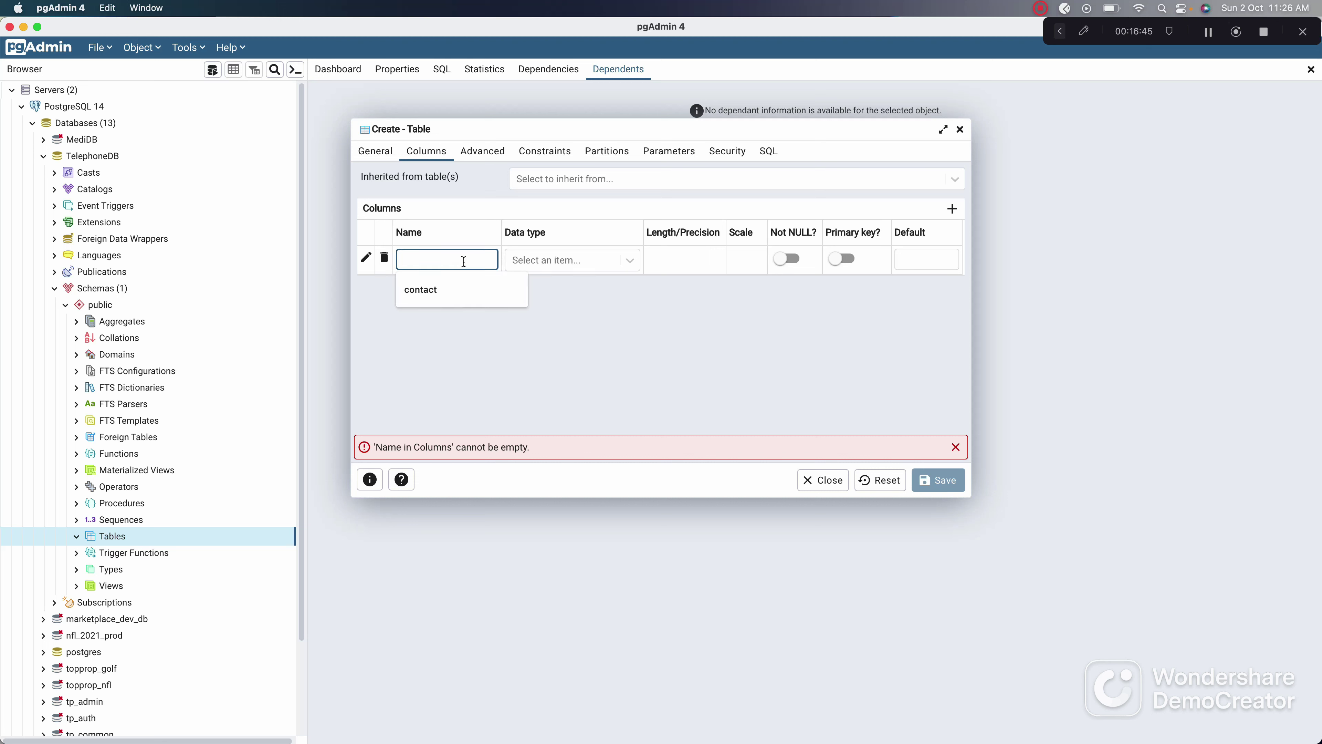
pyautogui.write('u')
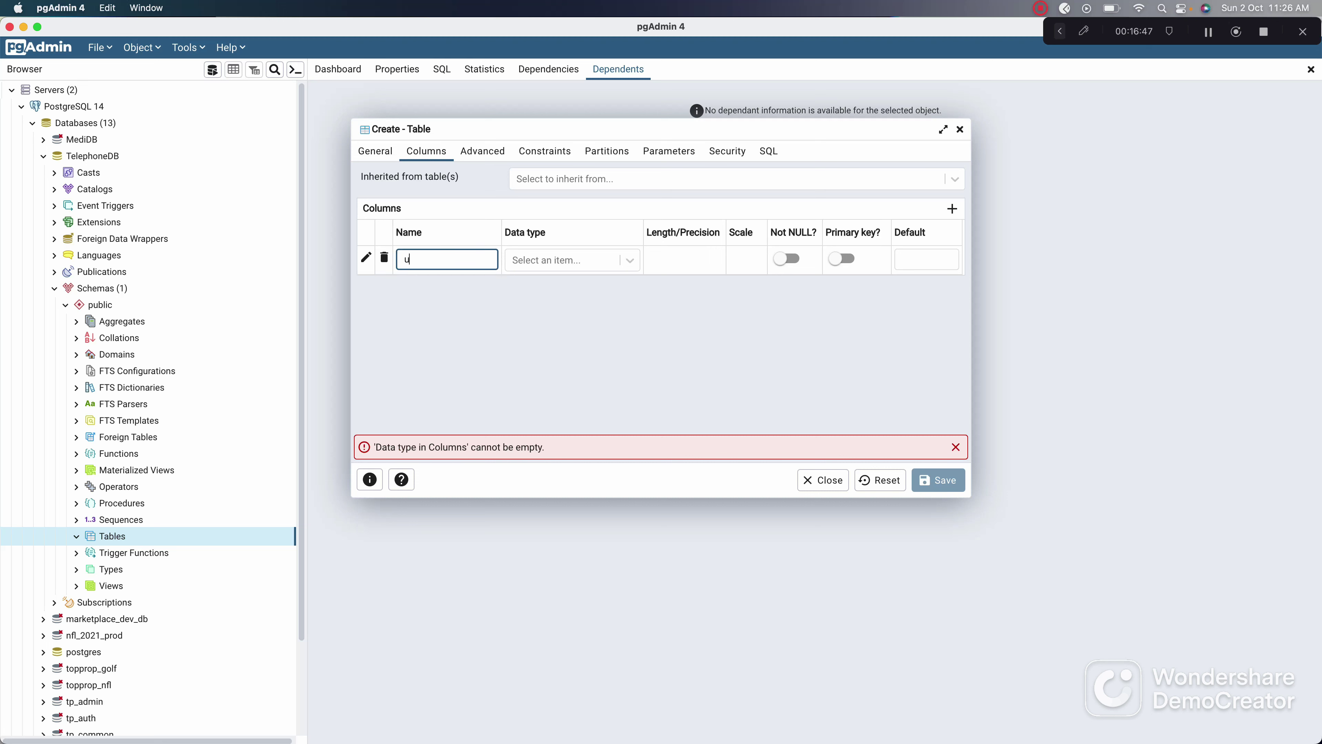
pyautogui.press('BackSpace')
pyautogui.write('name')
# Step: Filter the name column's Data type list by 'var', then switch to the browser
pyautogui.click(632, 260)
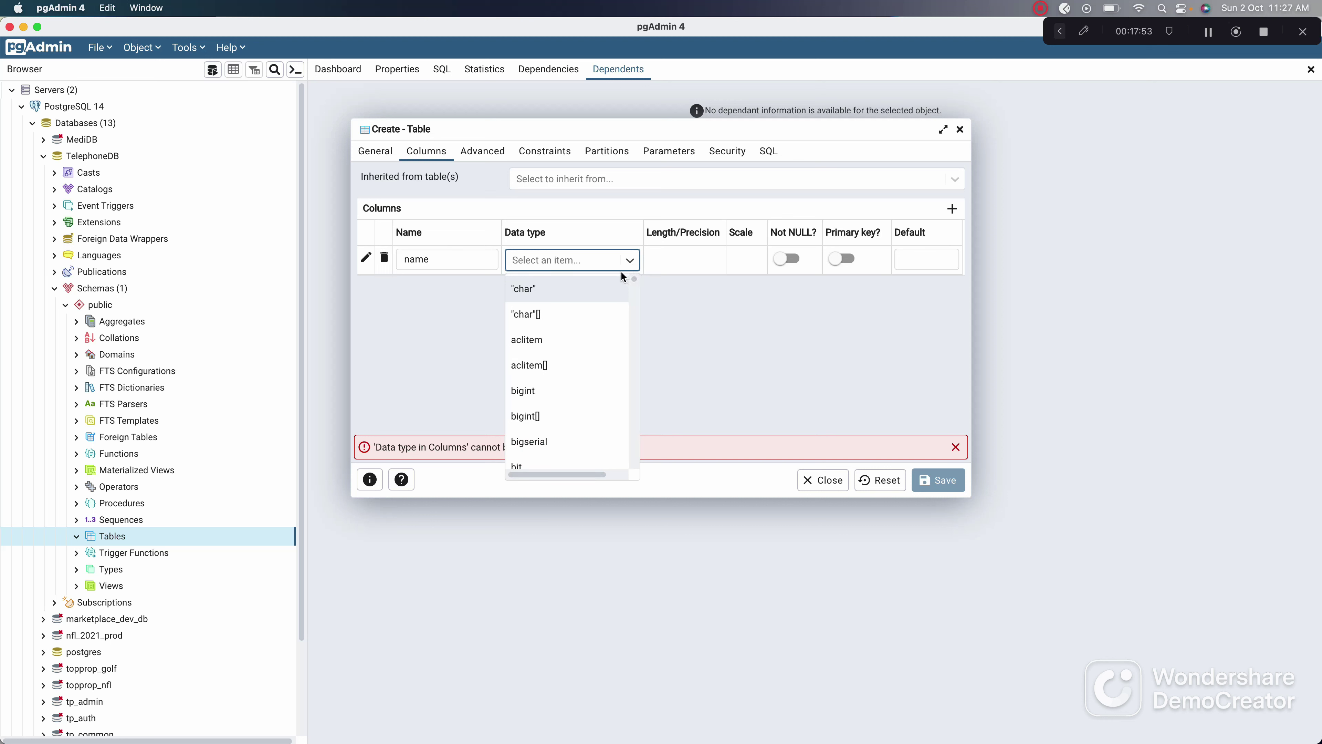
pyautogui.write('var')
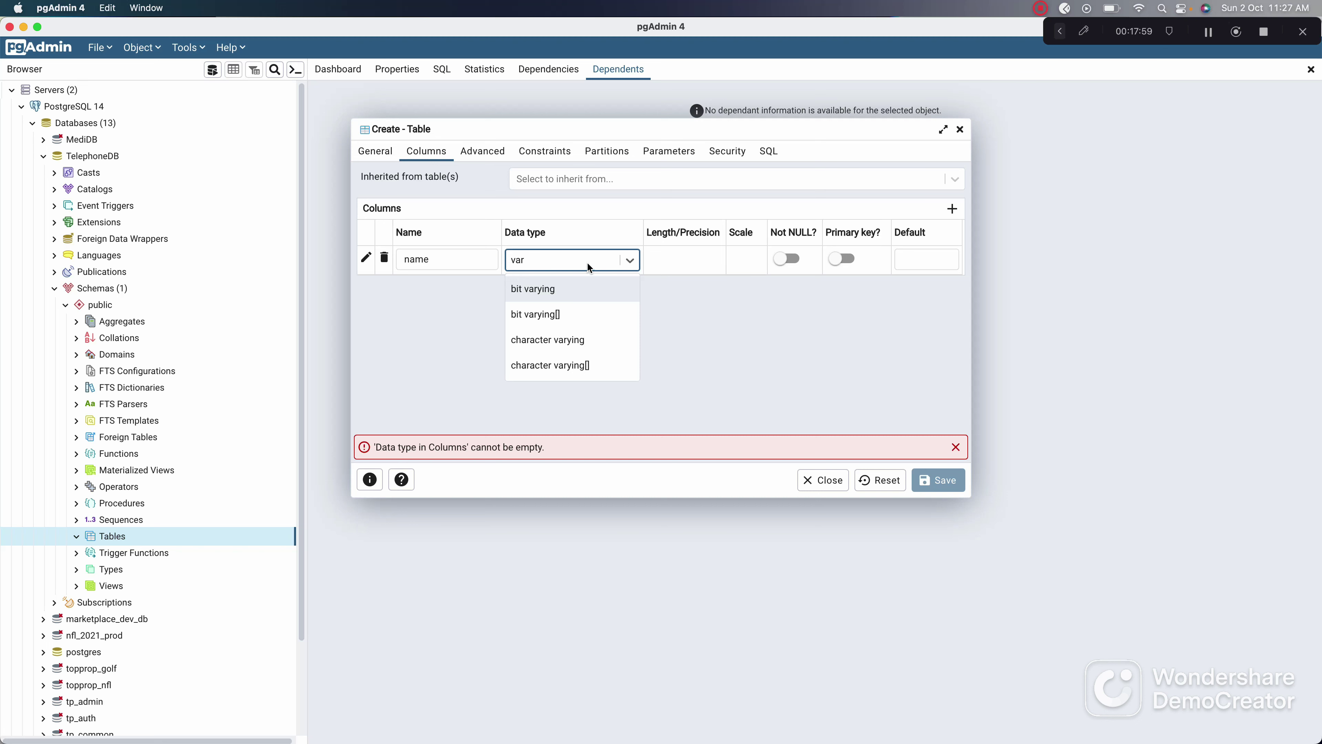
pyautogui.press('super+Tab')
pyautogui.press('super+Tab')
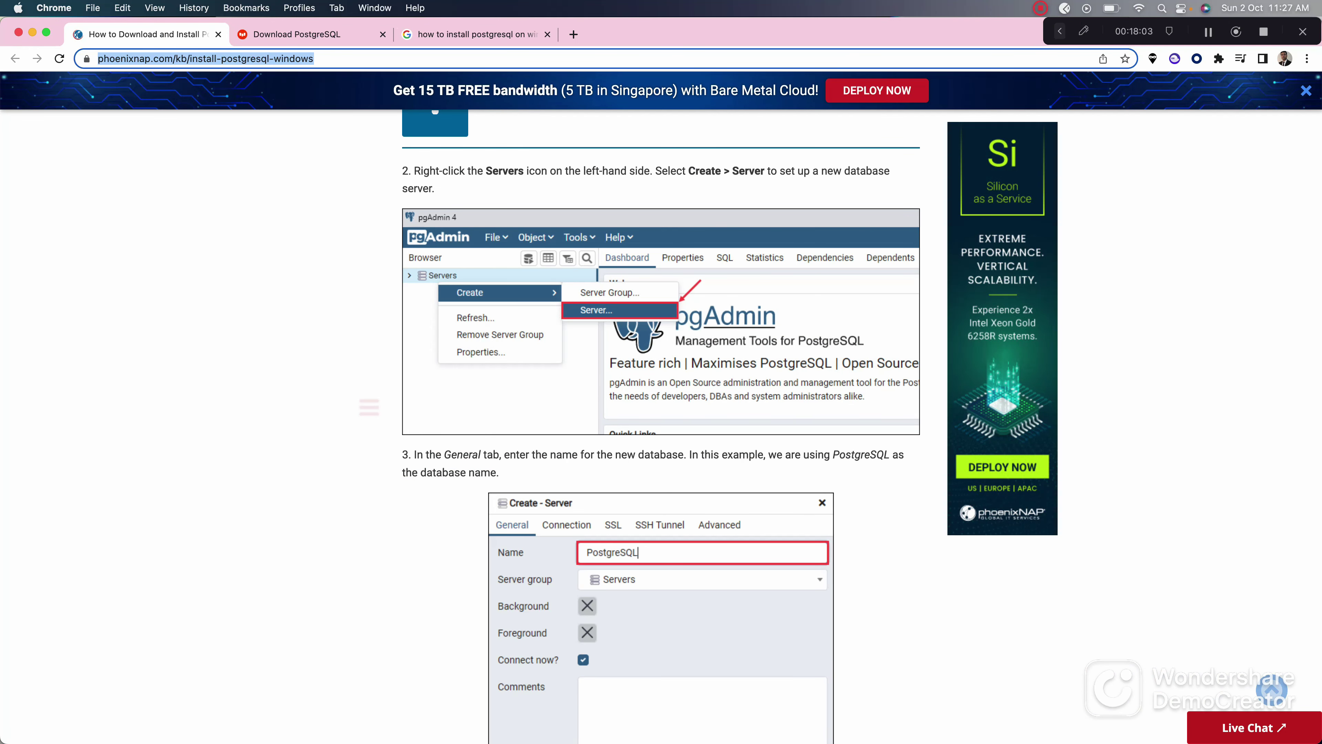
# Step: Leave the phoenixNAP guide in Chrome and return to pgAdmin 4's table dialog
pyautogui.press('super+Tab')
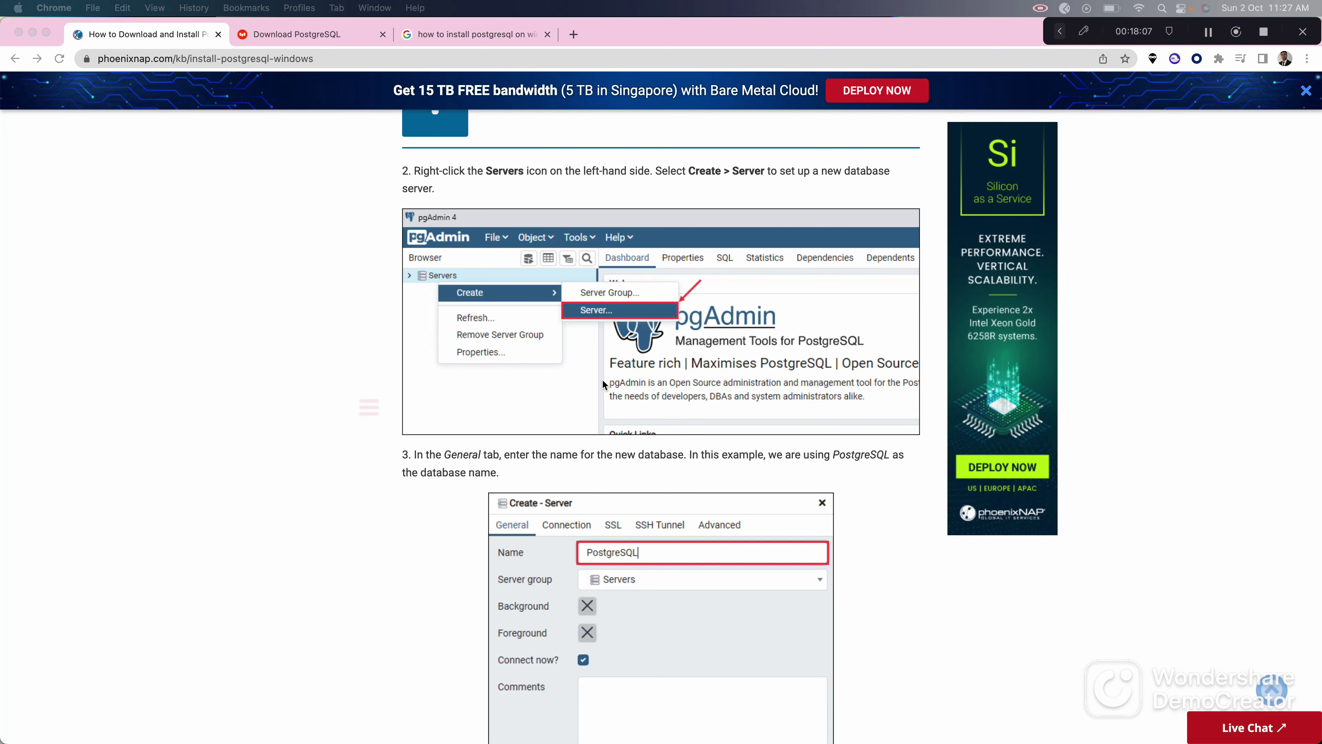
pyautogui.press('super+Tab')
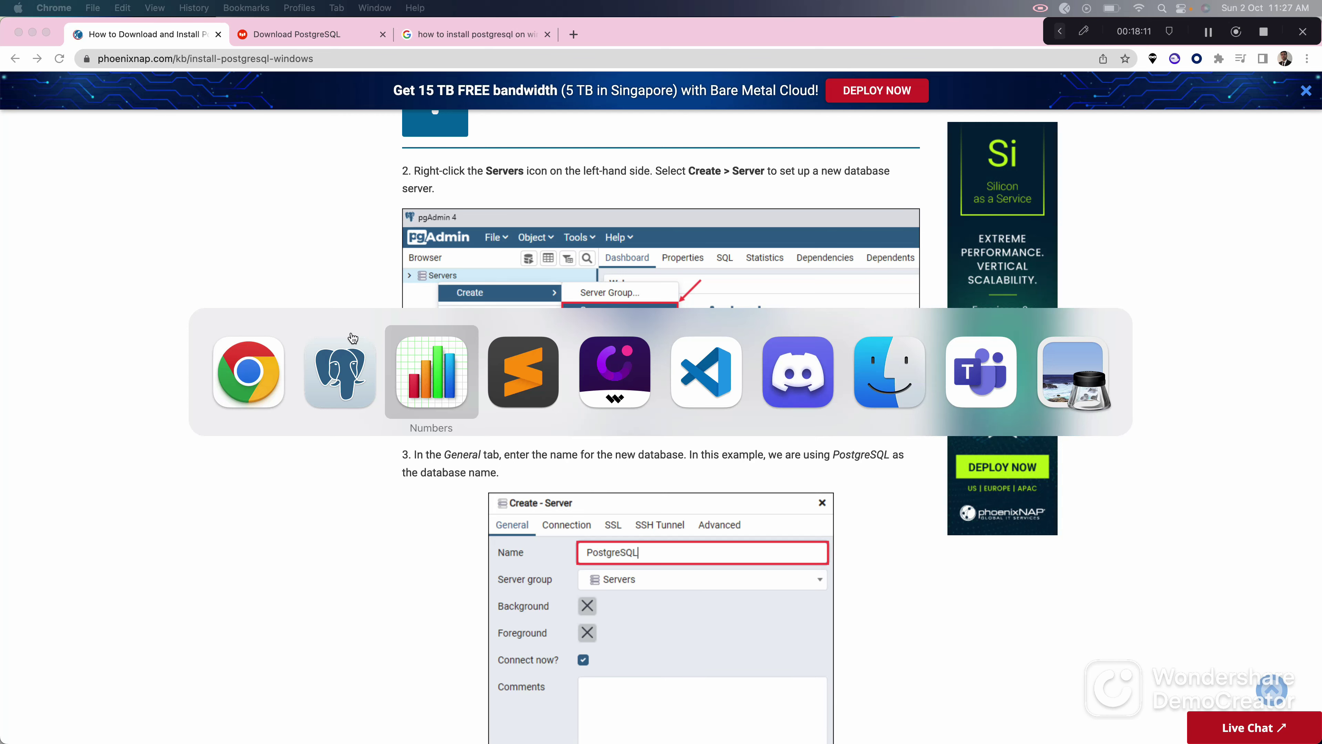
pyautogui.click(348, 355)
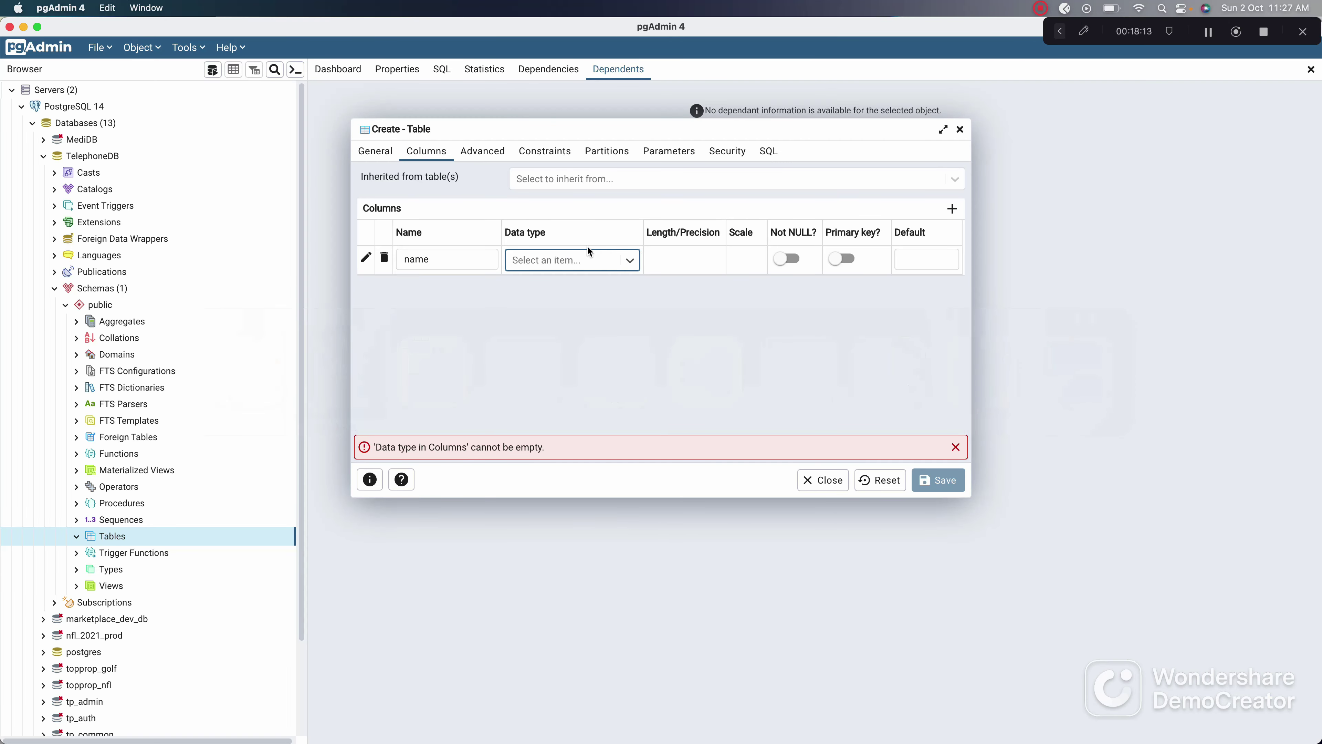
# Step: Pick character varying for the name column, then browse the type list without changes
pyautogui.write('varc')
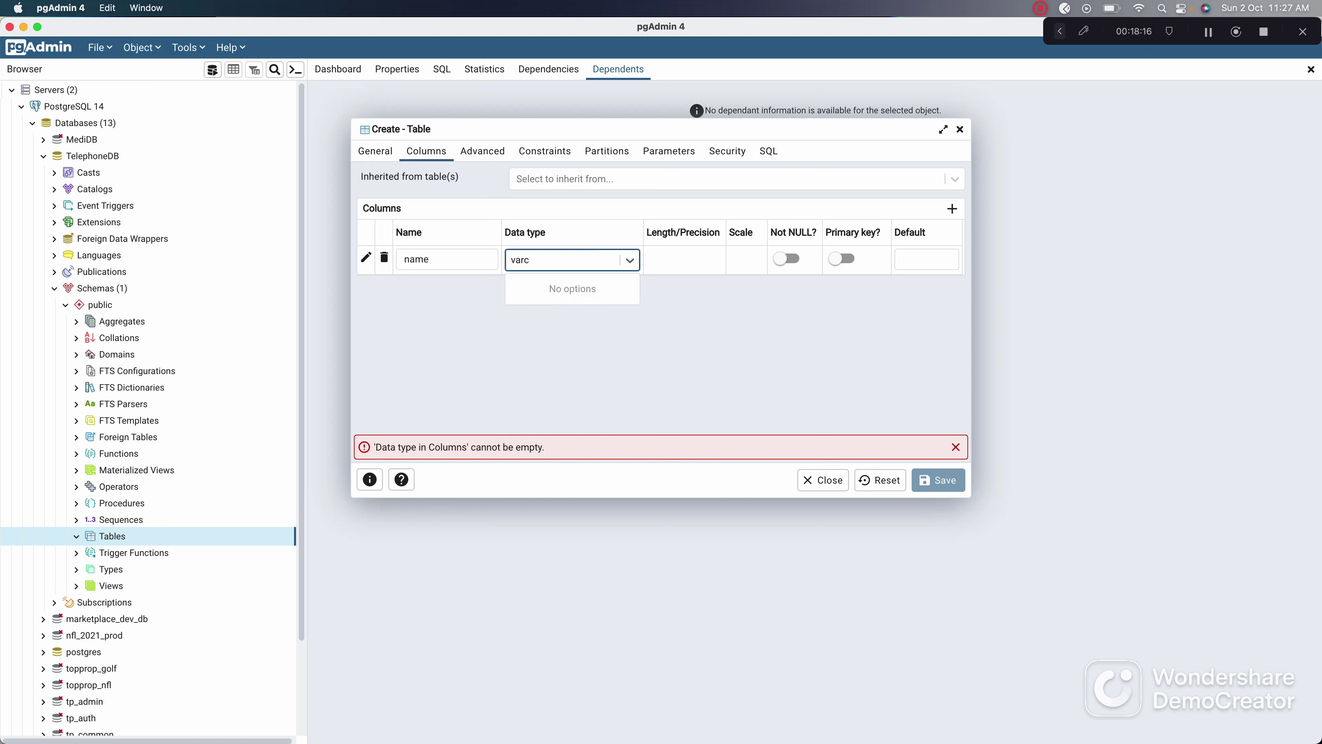
pyautogui.press('BackSpace')
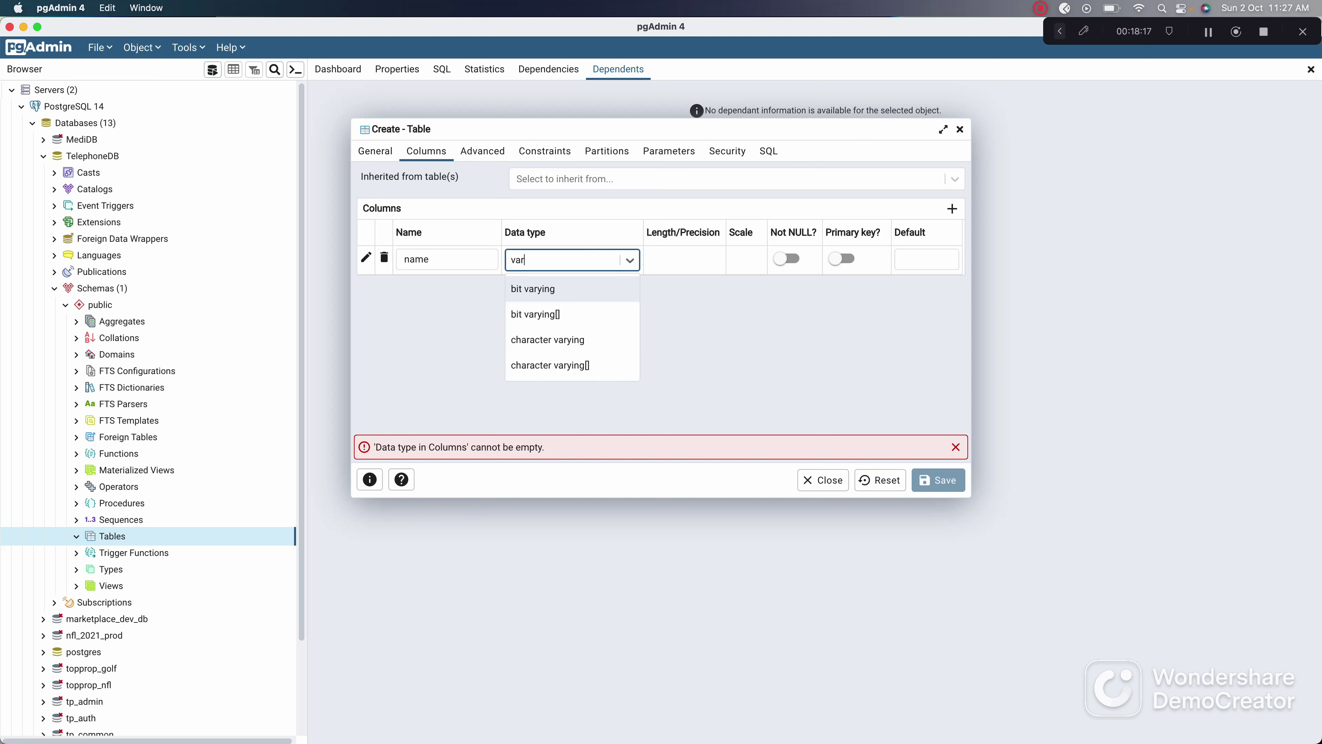
pyautogui.click(546, 339)
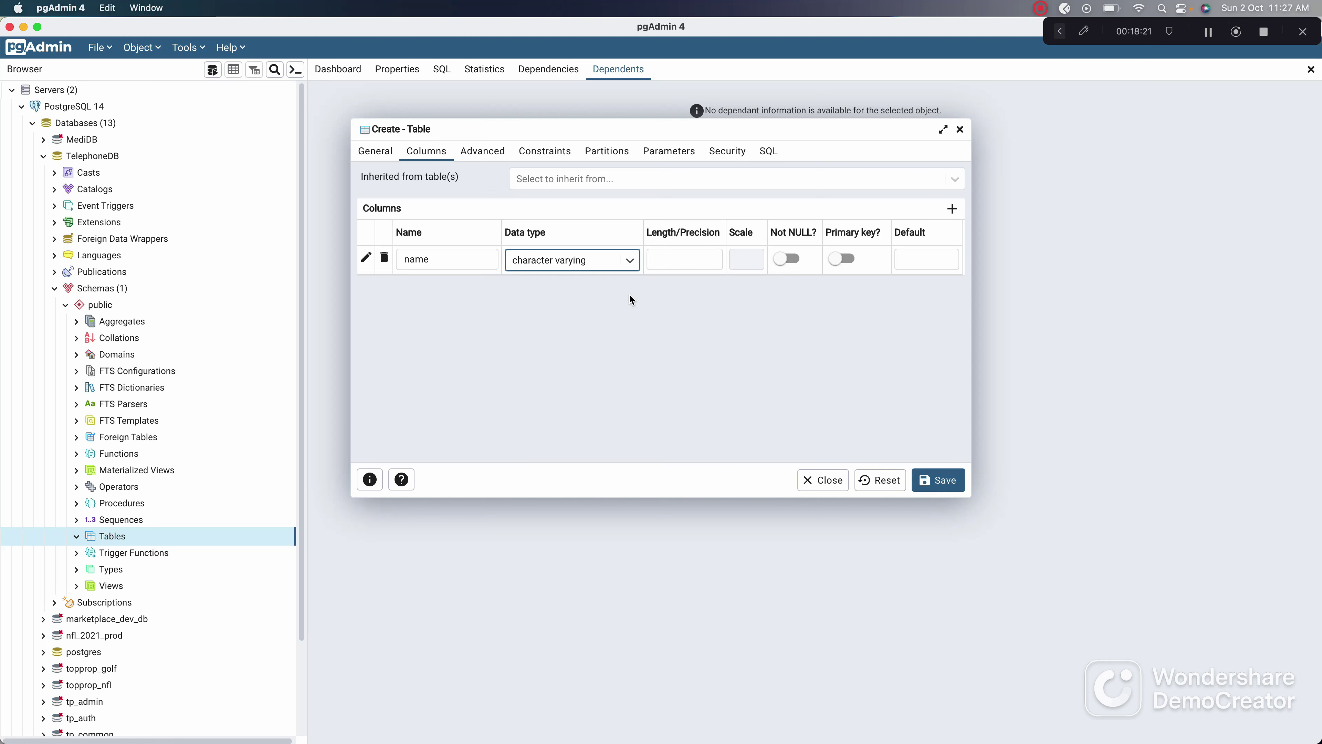
pyautogui.click(637, 263)
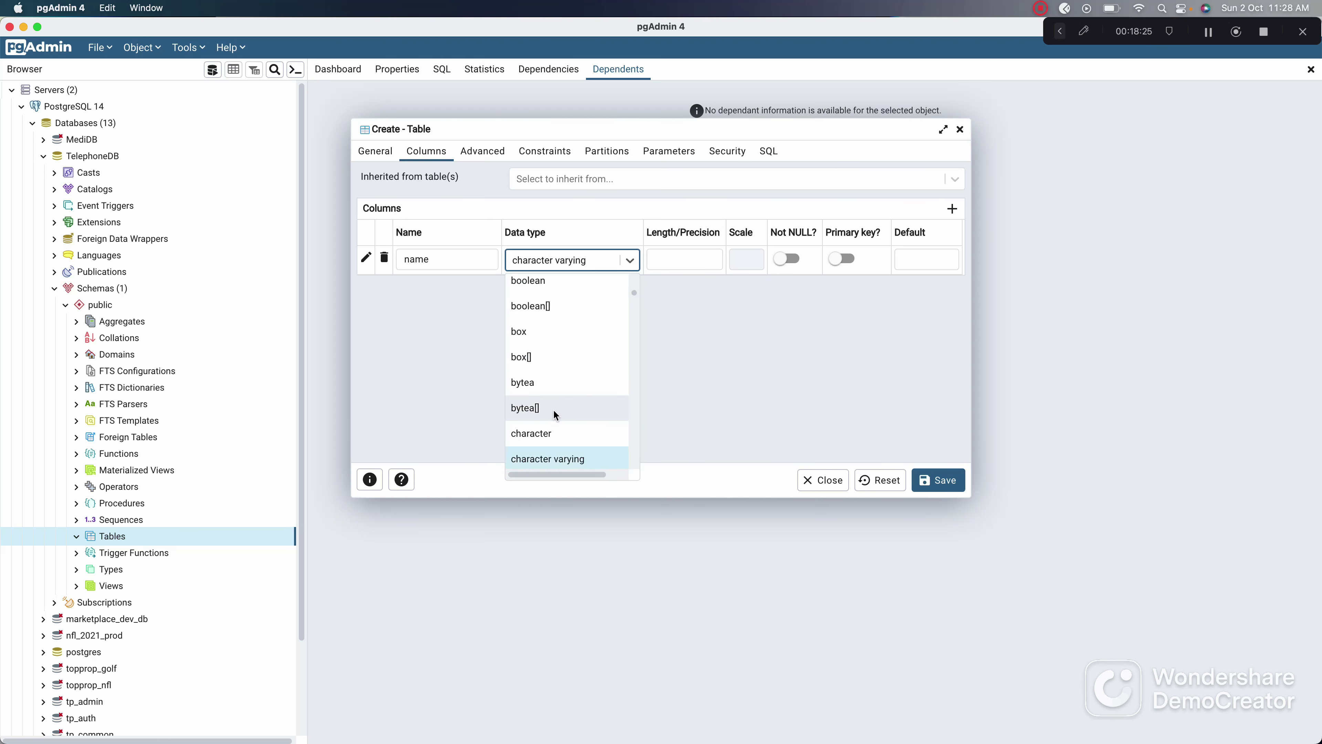
pyautogui.scroll(5, 530, 458)
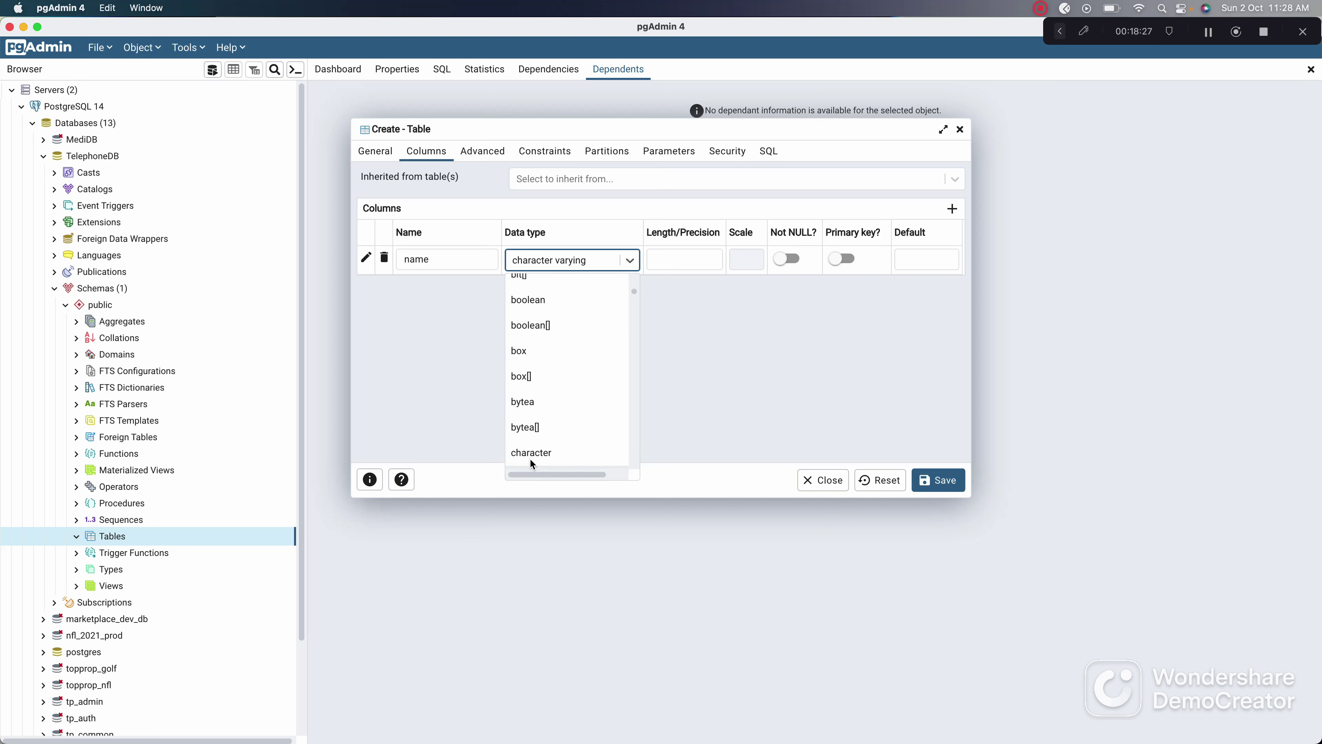
pyautogui.scroll(4, 530, 458)
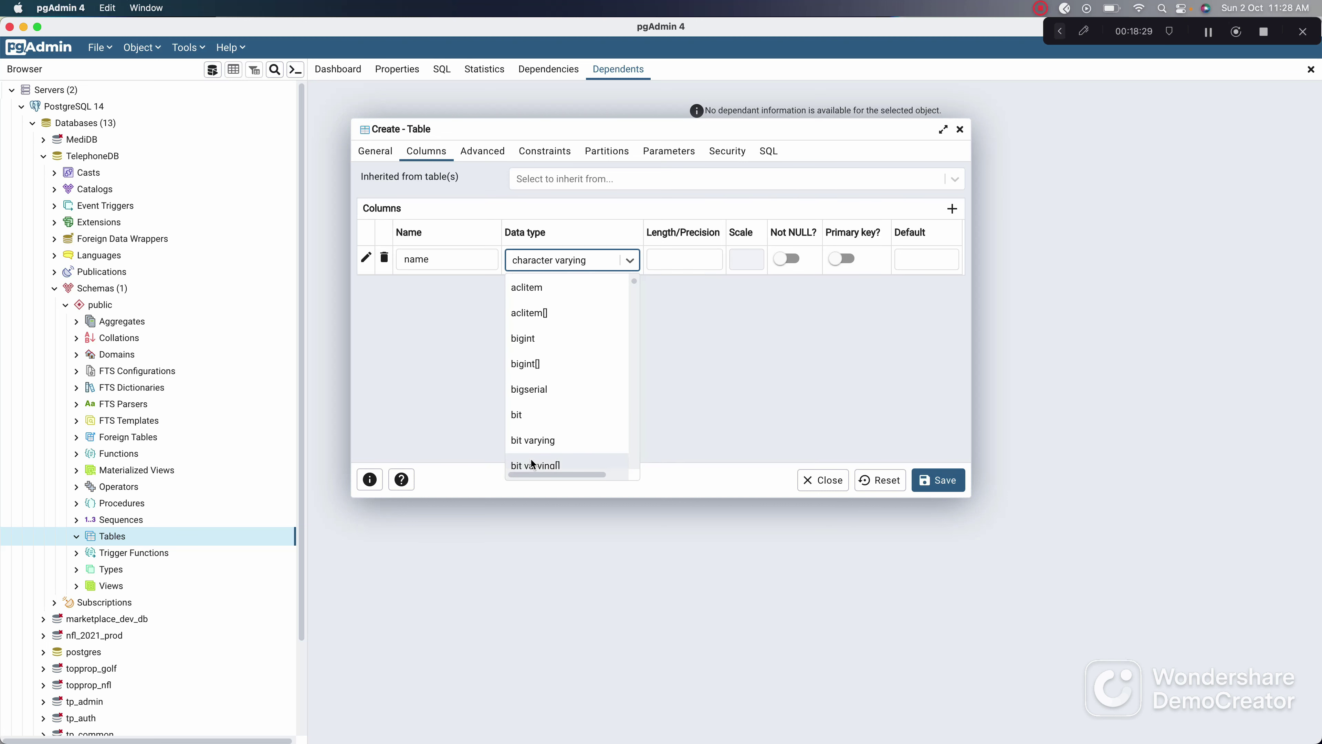
pyautogui.click(458, 303)
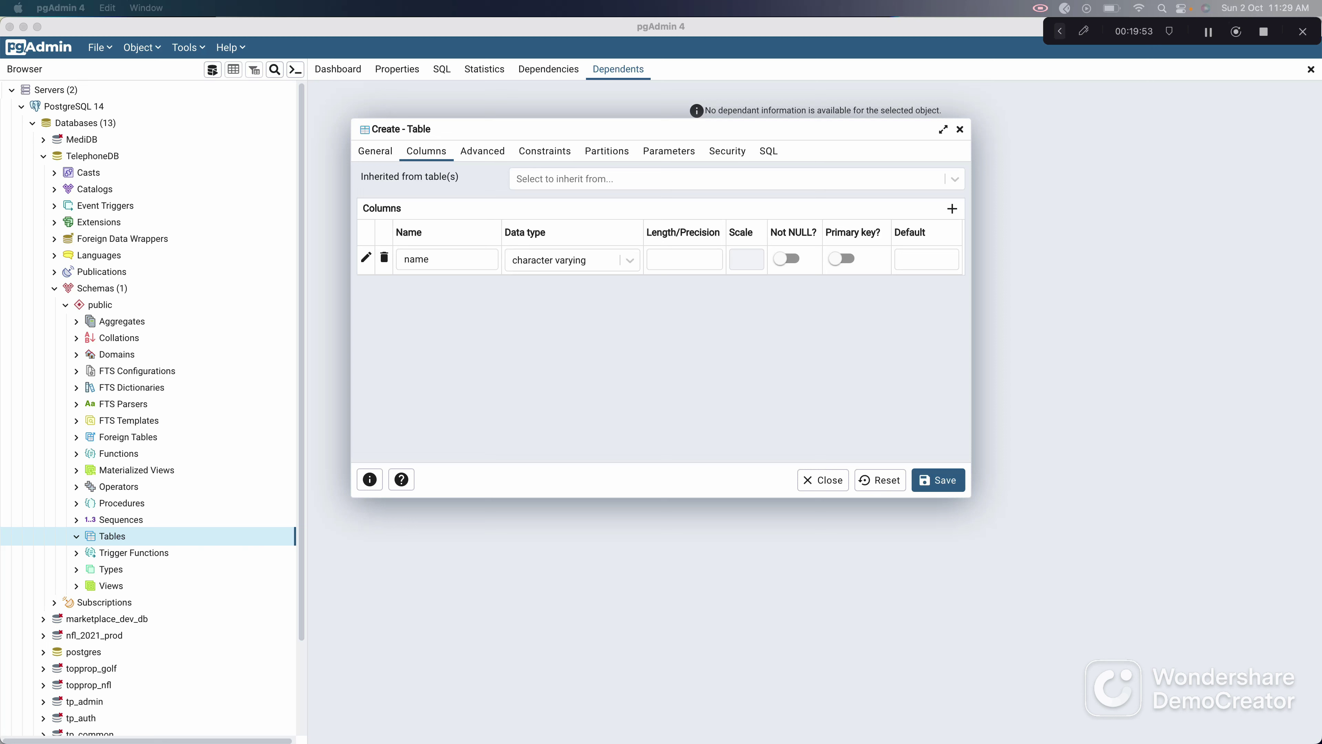
# Step: Refocus pgAdmin 4 and keep character varying as the name column's data type
pyautogui.click(446, 264)
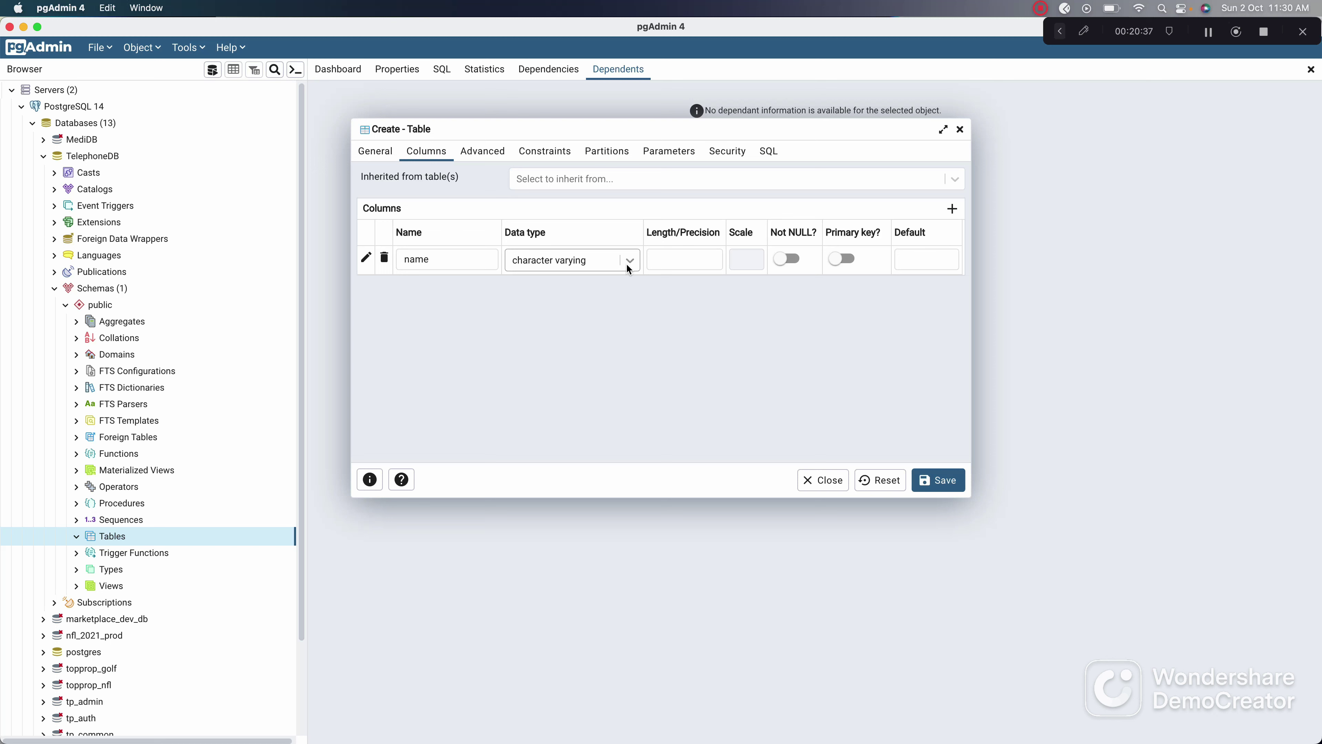
pyautogui.click(467, 262)
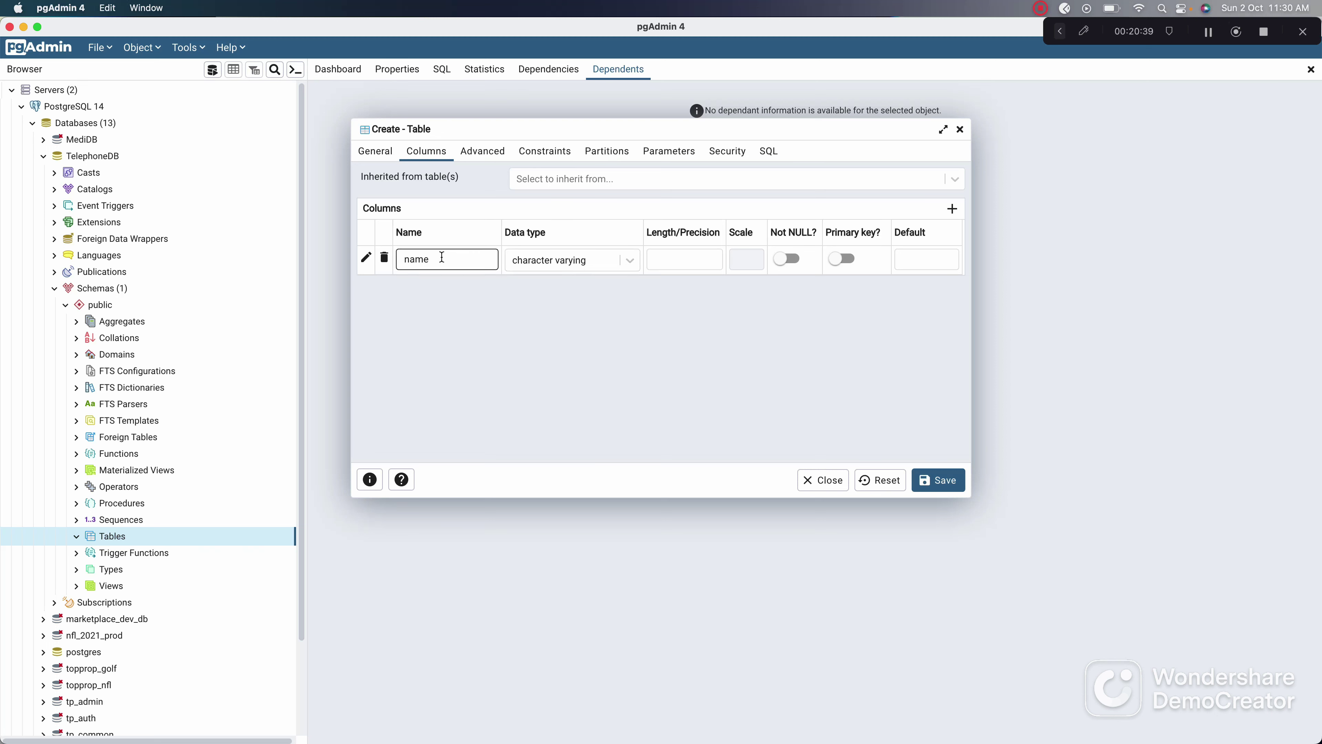
pyautogui.click(629, 261)
pyautogui.click(628, 262)
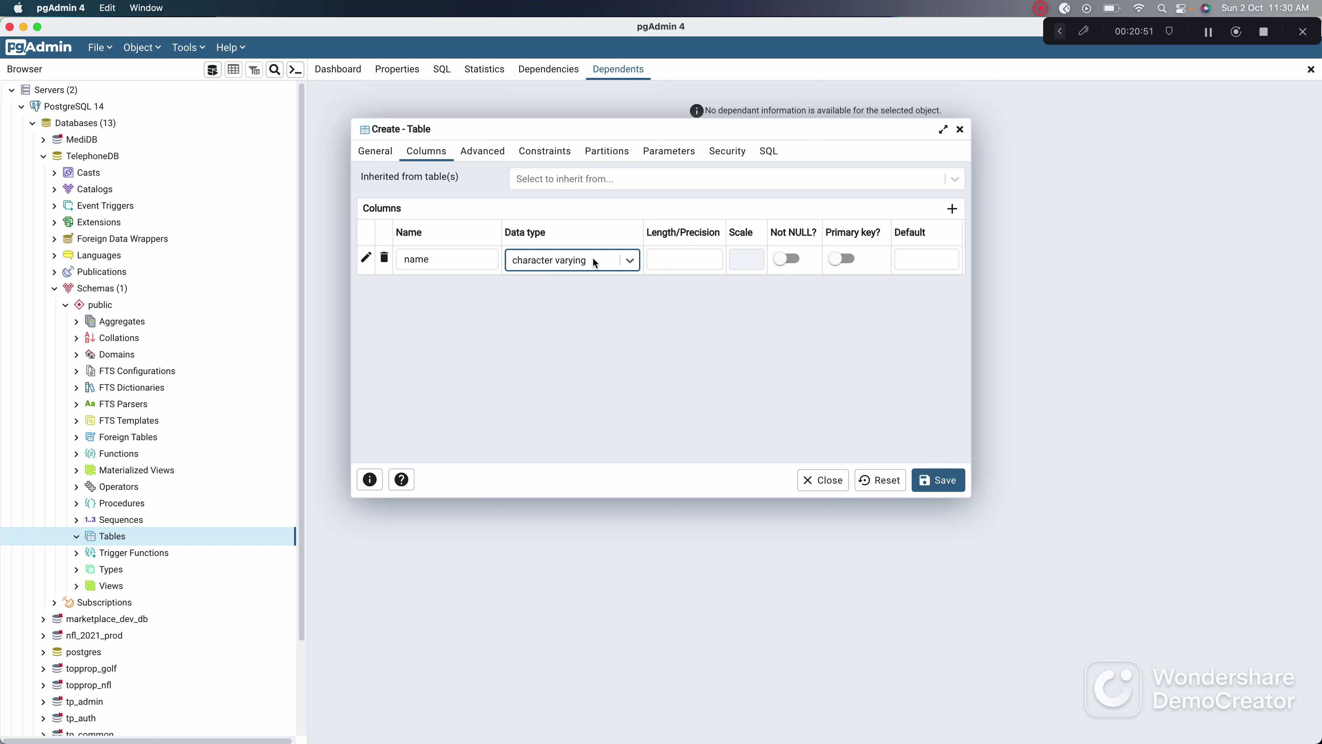
# Step: Note 'varchar' on a new line below the sample contacts in Sublime Text
pyautogui.press('super+Tab')
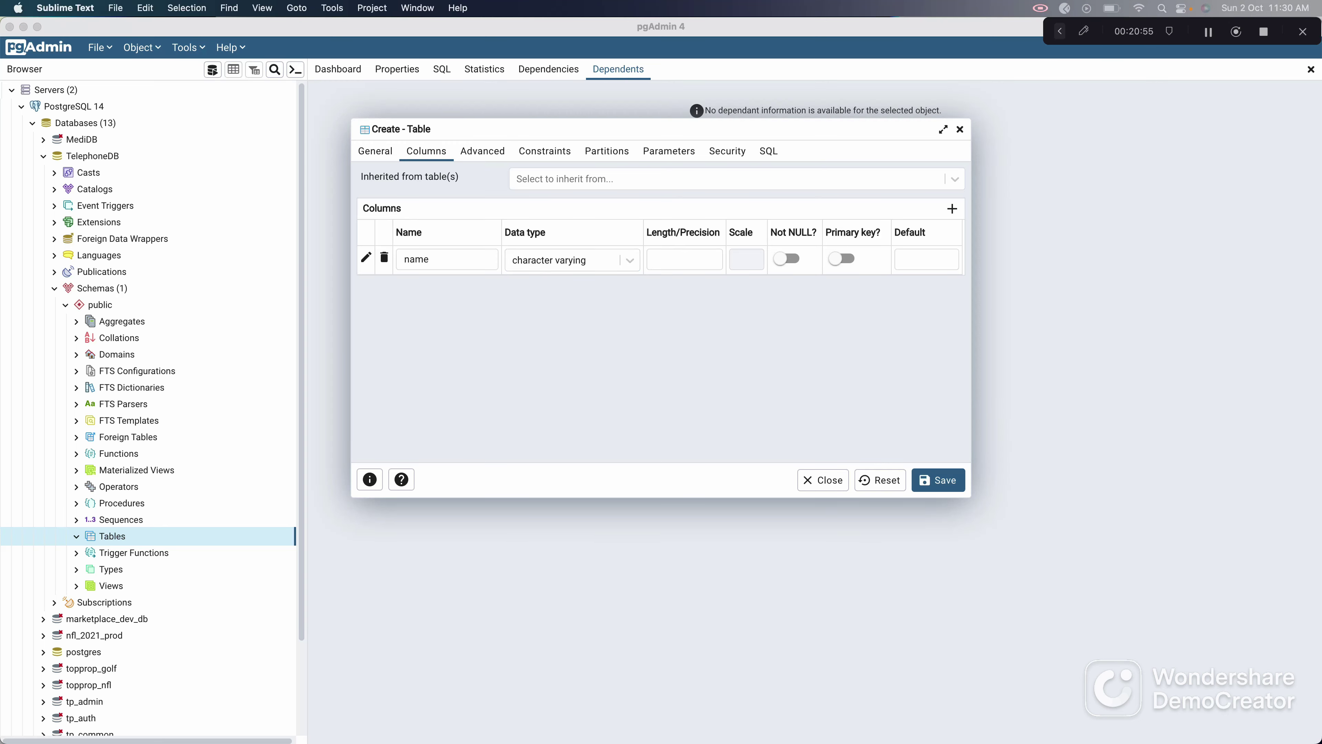
pyautogui.press('Return')
pyautogui.press('Return')
pyautogui.press('Return')
pyautogui.write('va')
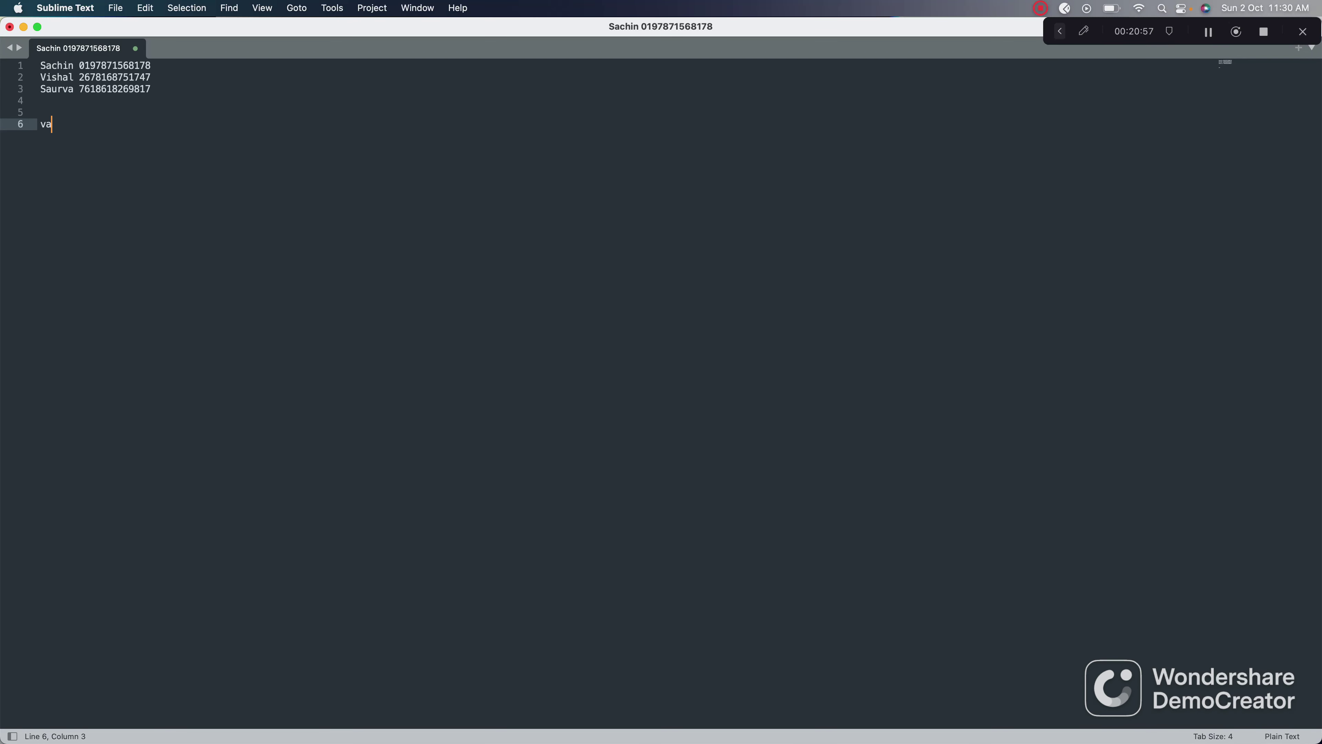
pyautogui.write('rchar')
pyautogui.press('super+Tab')
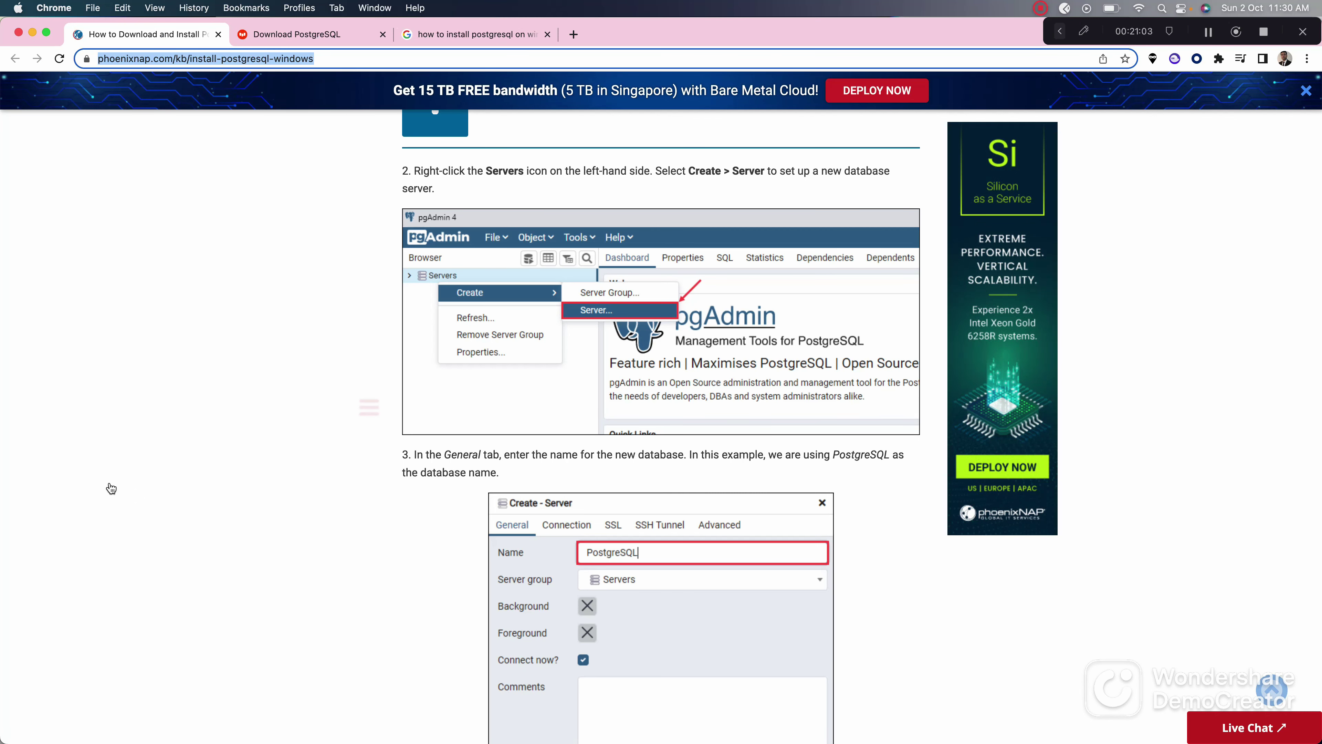
pyautogui.press('super+Tab')
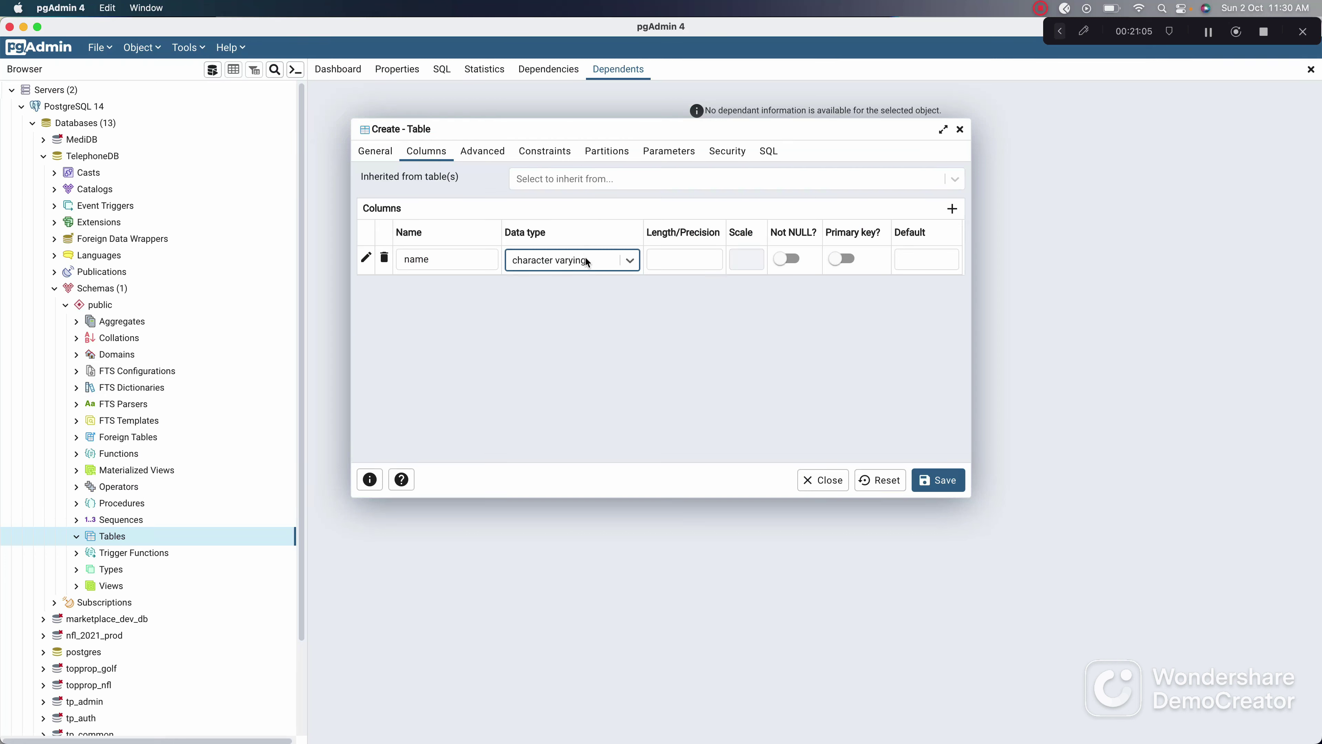
# Step: Enter 50 as the name column's Length/Precision
pyautogui.click(675, 259)
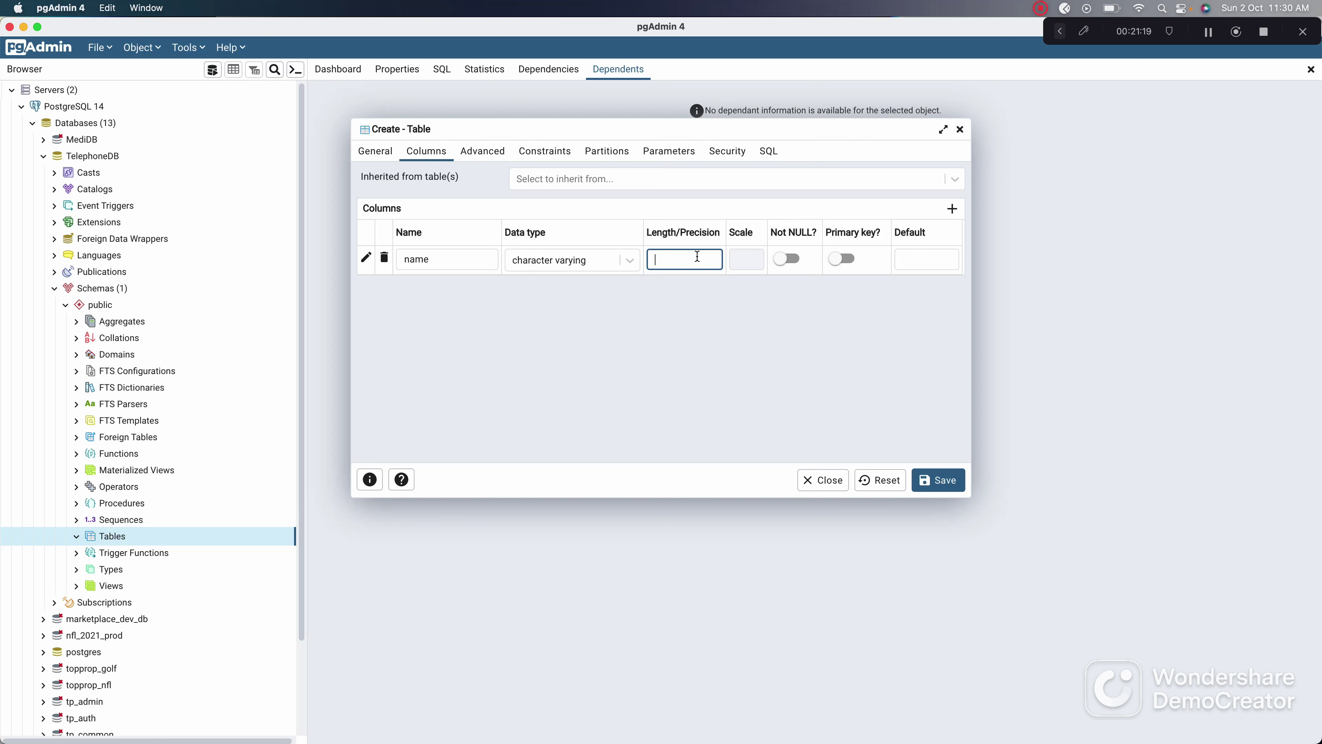
pyautogui.write('50')
# Step: Add a second column row and type phone_number as its name
pyautogui.click(952, 209)
pyautogui.click(469, 288)
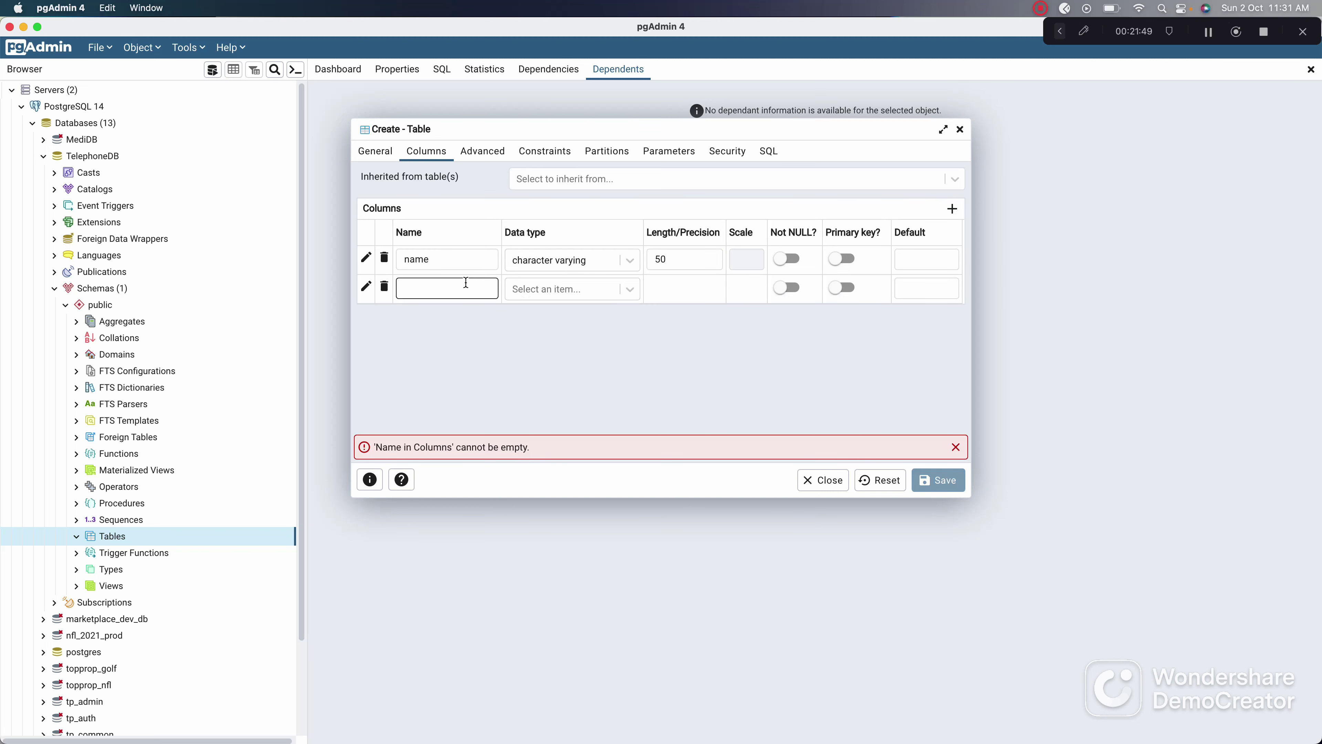
pyautogui.write('phon')
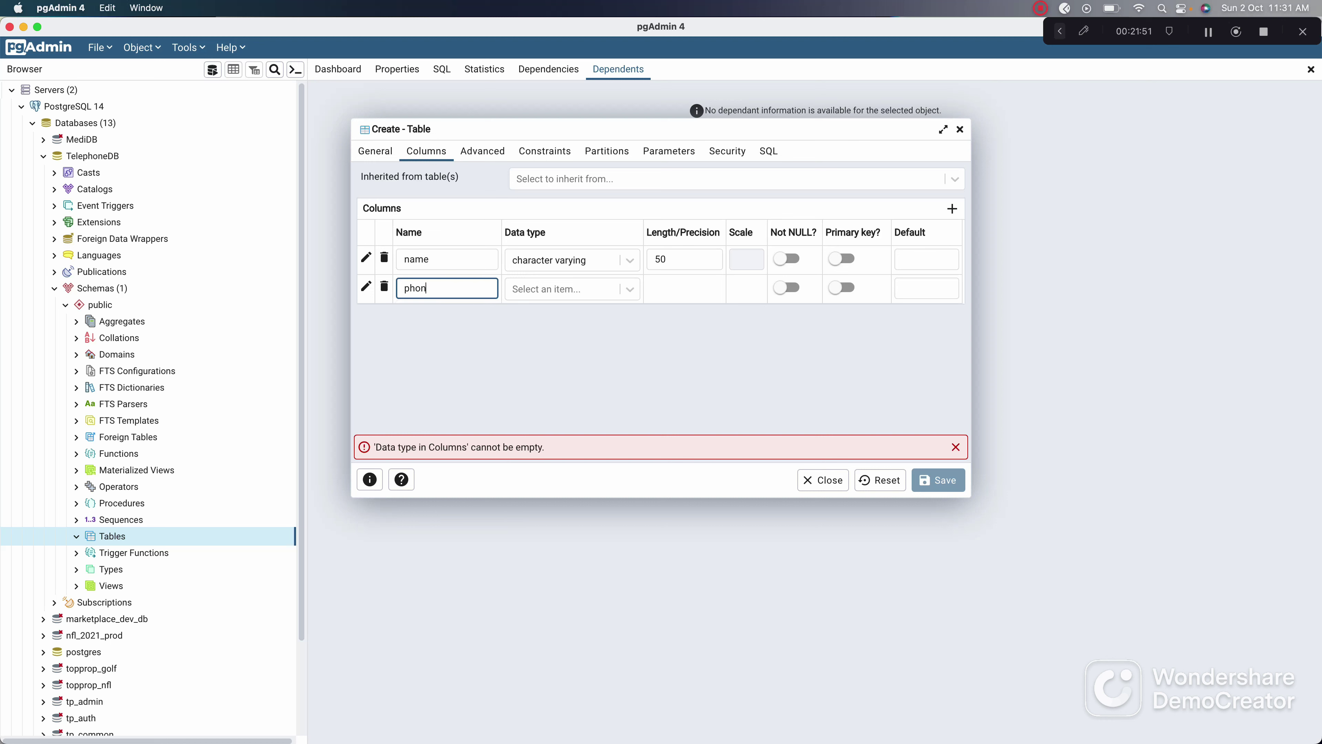
pyautogui.write('e_number')
pyautogui.press('super+Tab')
pyautogui.press('super+Tab')
pyautogui.click(441, 290)
pyautogui.press('super+Tab')
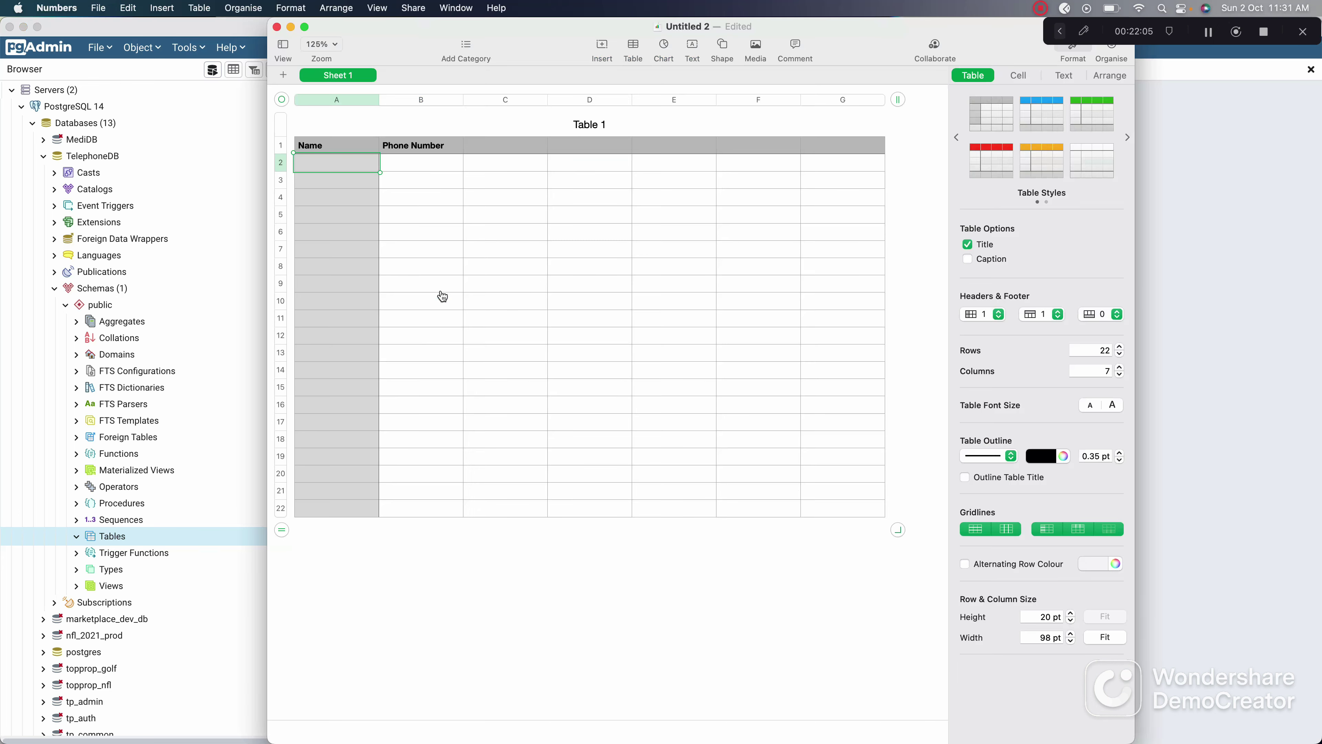
pyautogui.press('super+Tab')
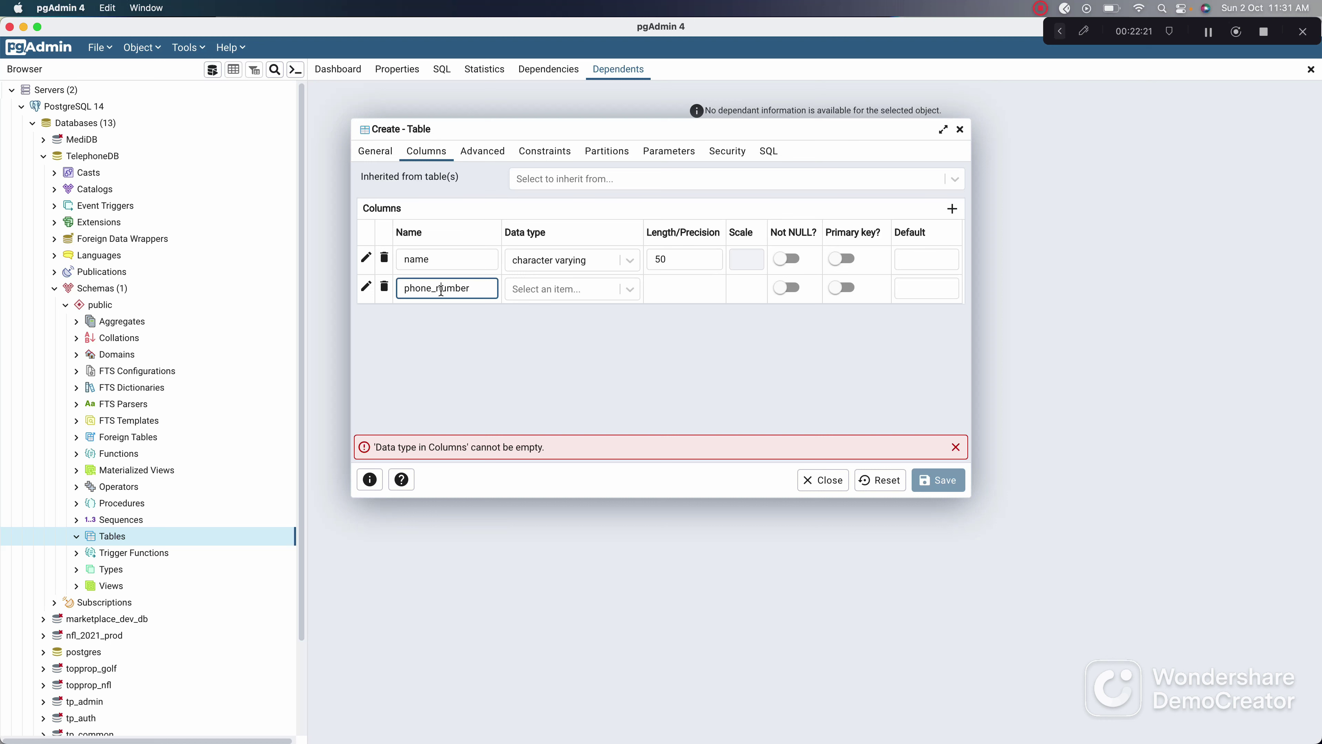
pyautogui.click(441, 289)
pyautogui.hotkey('shift', 'Left')
pyautogui.hotkey('shift', 'Left')
pyautogui.moveTo(480, 293); pyautogui.dragTo(308, 293)
pyautogui.click(435, 288)
pyautogui.press('BackSpace')
pyautogui.press('BackSpace')
pyautogui.write('_')
pyautogui.press('BackSpace')
pyautogui.press('BackSpace')
pyautogui.press('Right')
pyautogui.click(440, 287)
pyautogui.click(547, 285)
pyautogui.click(472, 292)
pyautogui.press('super+Tab')
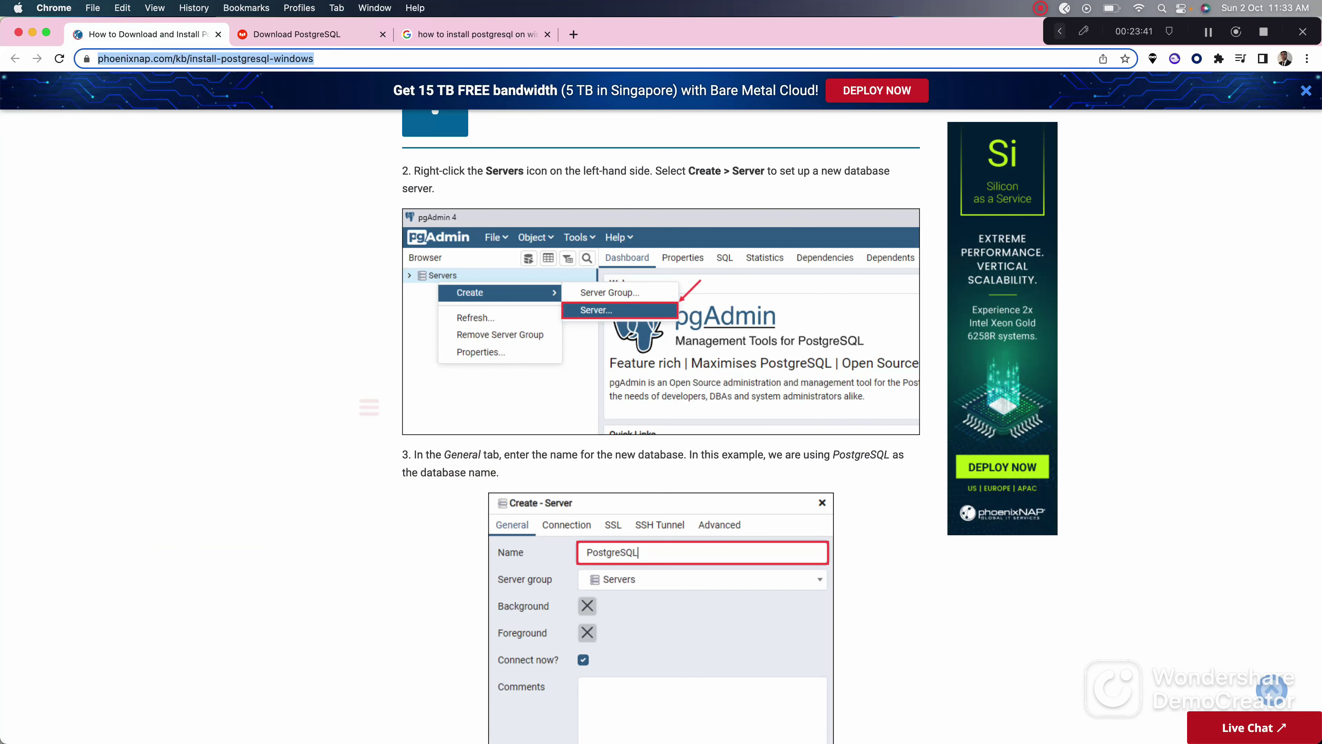
pyautogui.press('super+Tab')
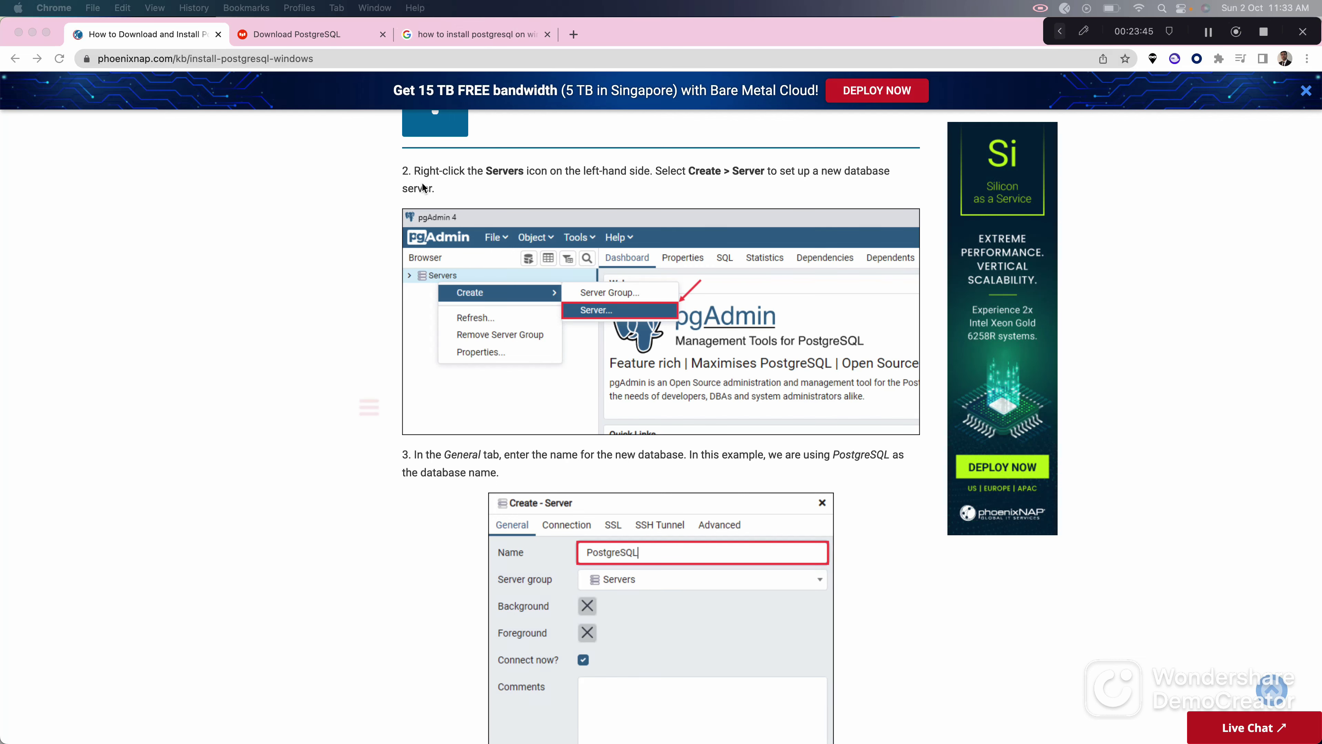
pyautogui.press('super+Tab')
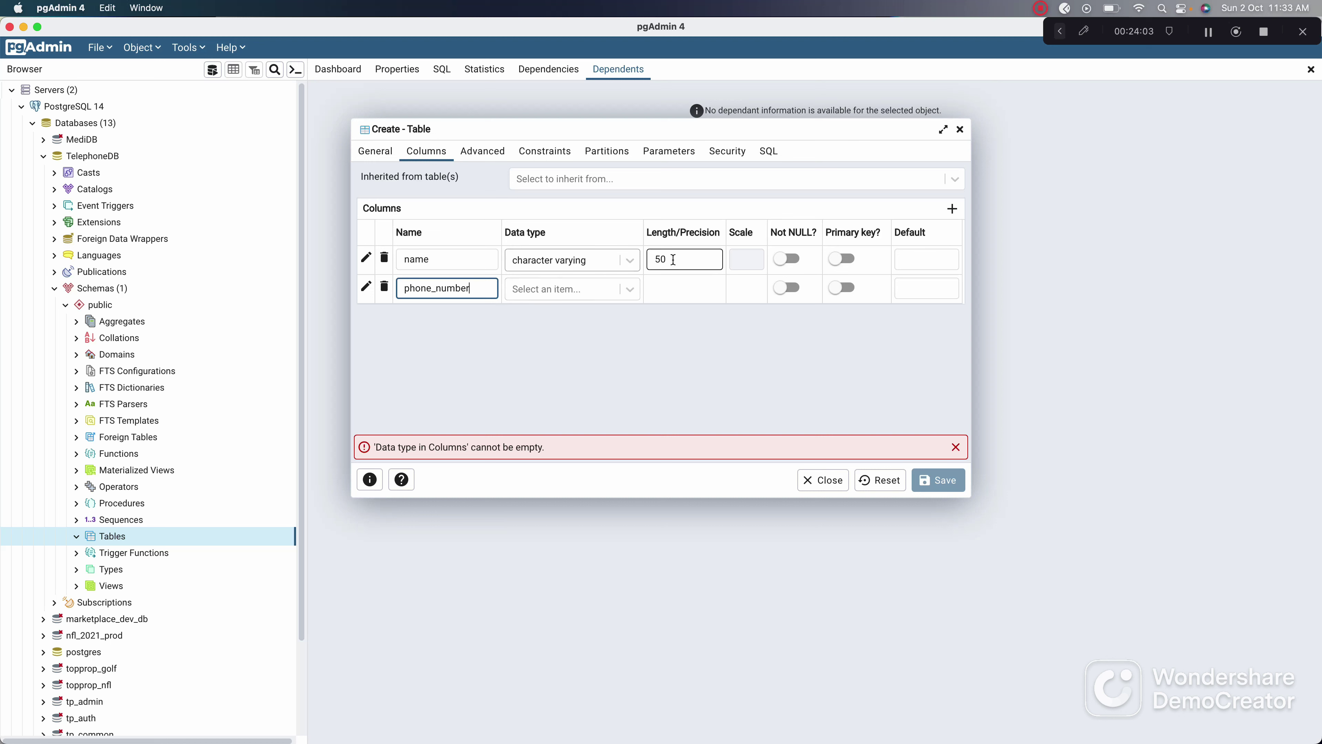
# Step: Set phone_number's data type to character varying, then add blank lines in the Sublime notes
pyautogui.click(635, 289)
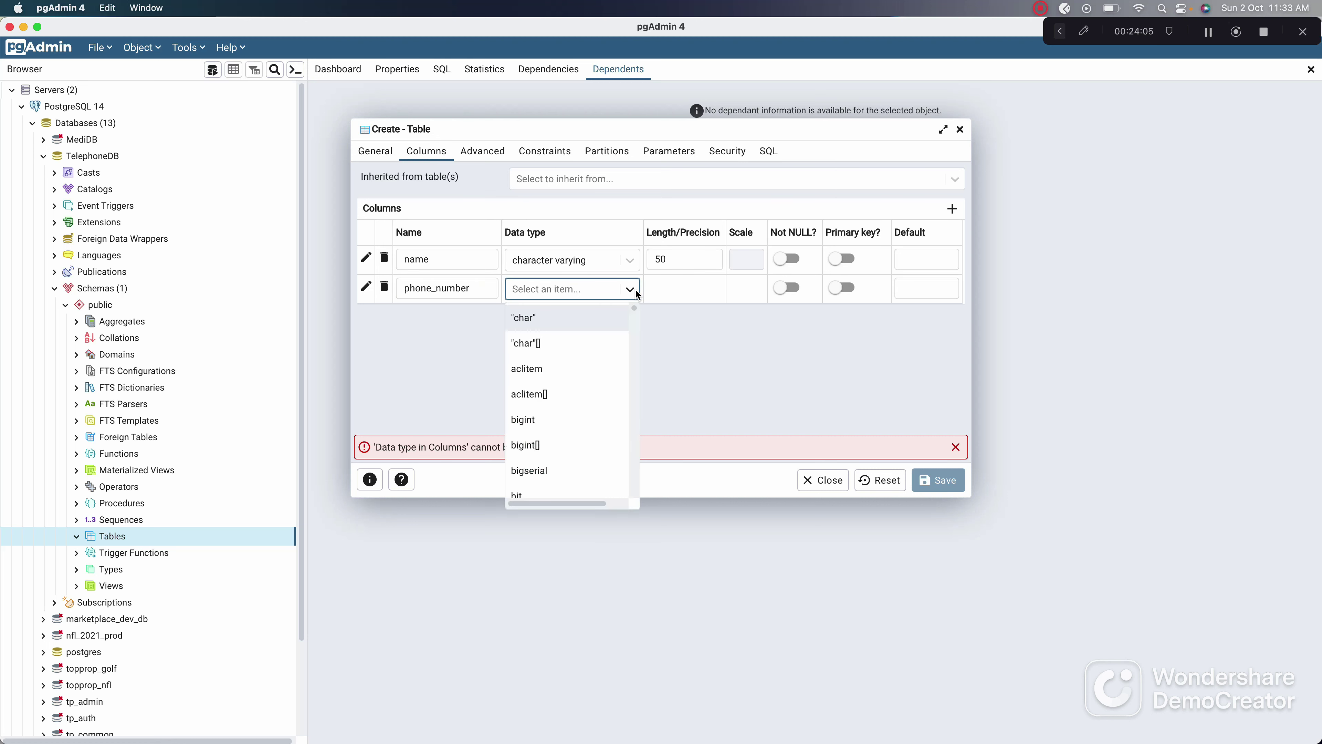
pyautogui.scroll(-5, 592, 382)
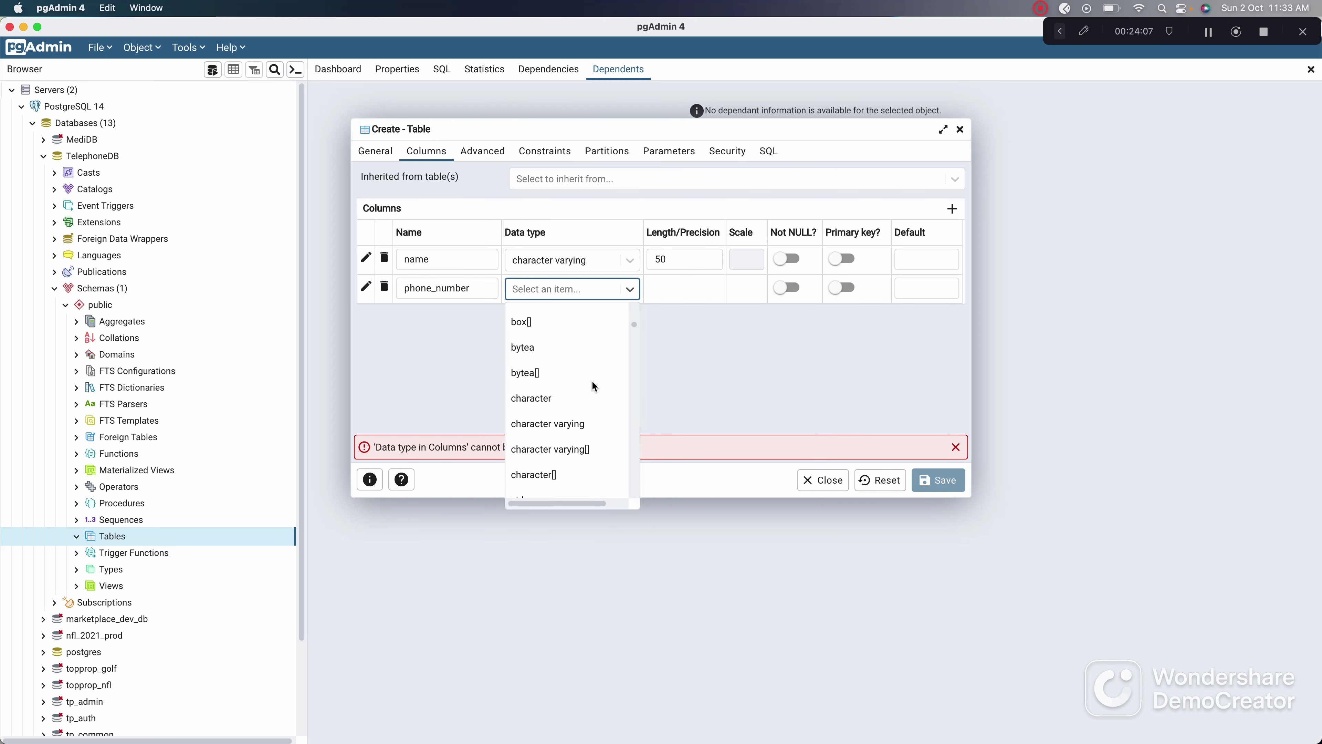
pyautogui.click(565, 422)
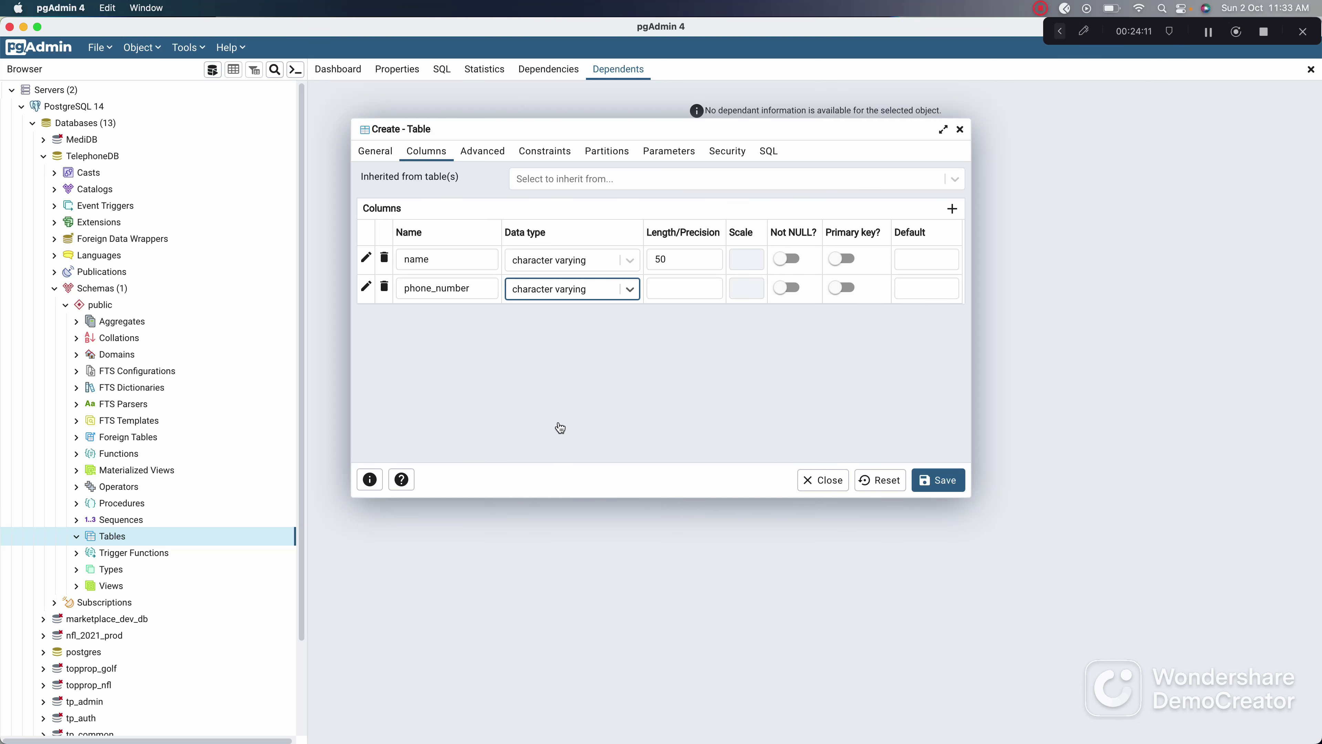
pyautogui.press('super+Tab')
pyautogui.press('Return')
pyautogui.press('Return')
pyautogui.press('Return')
pyautogui.press('Return')
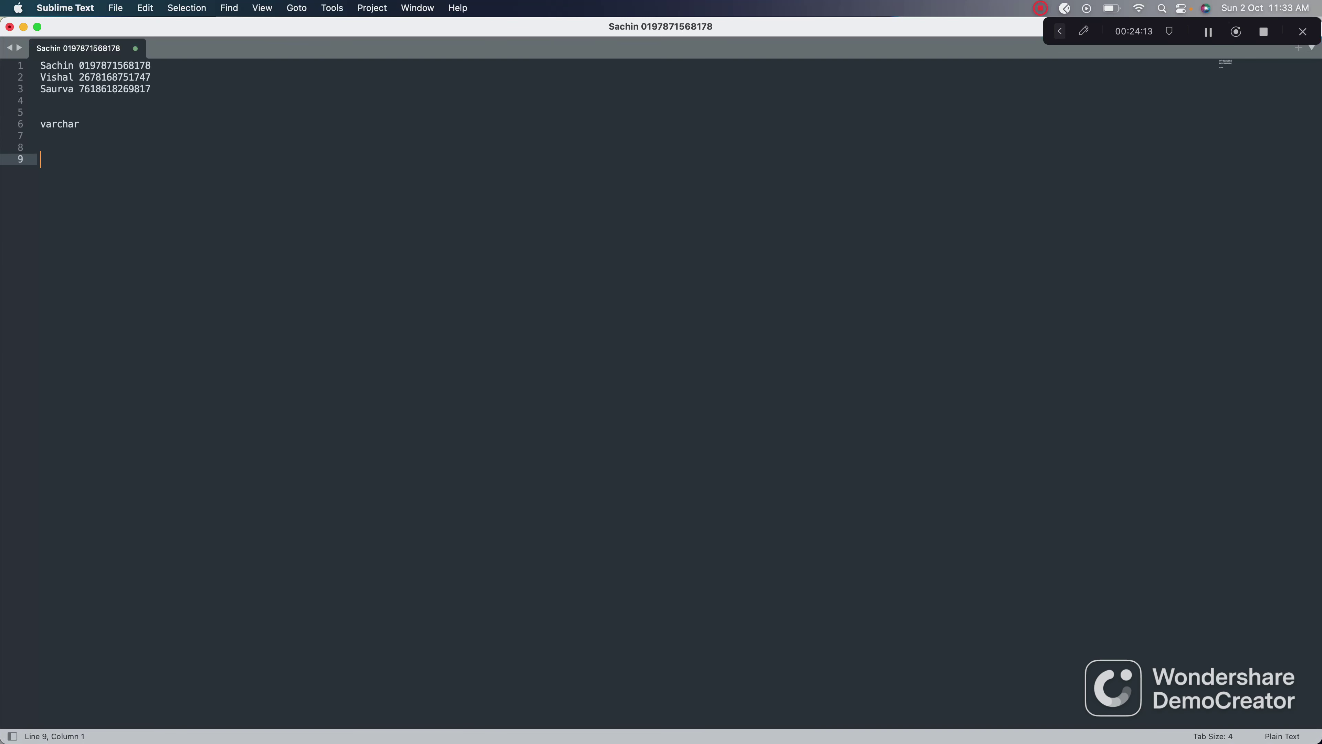
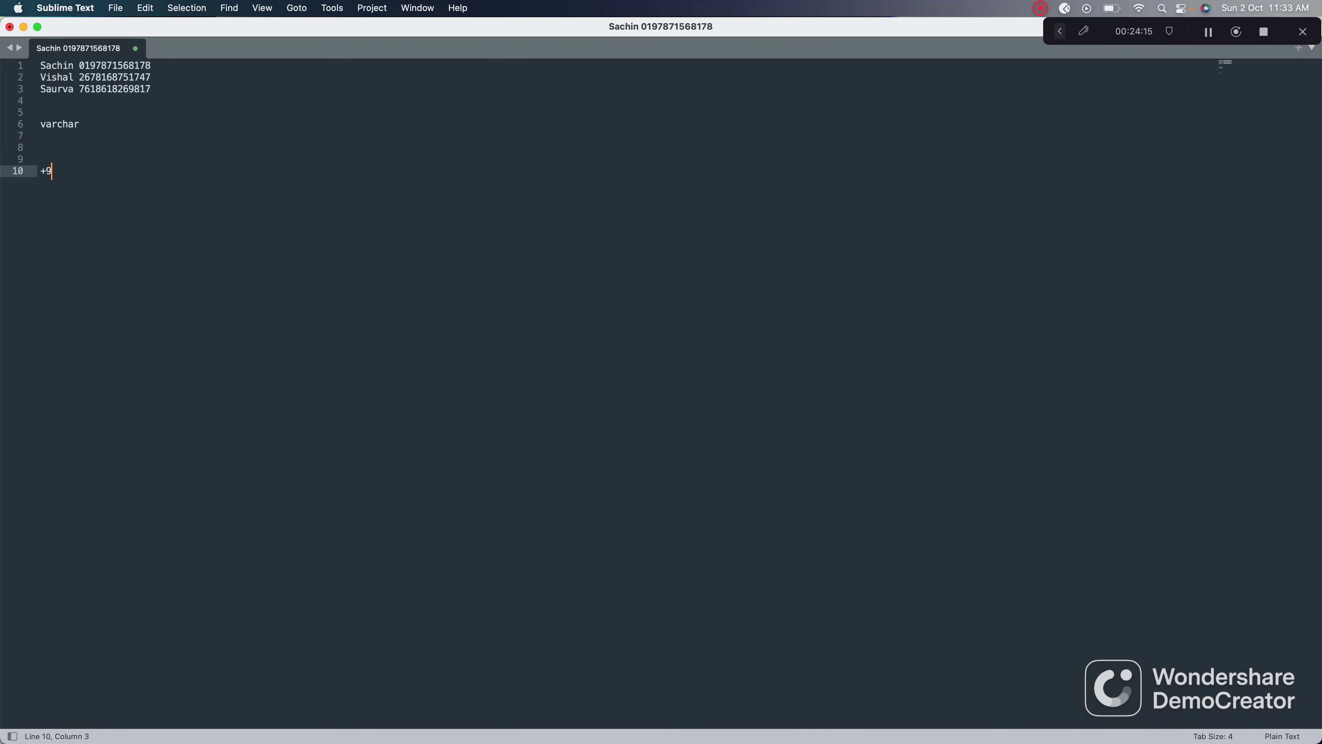
pyautogui.click(107, 171)
pyautogui.click(46, 171)
pyautogui.hotkey('shift', 'Left')
pyautogui.hotkey('shift', 'Left')
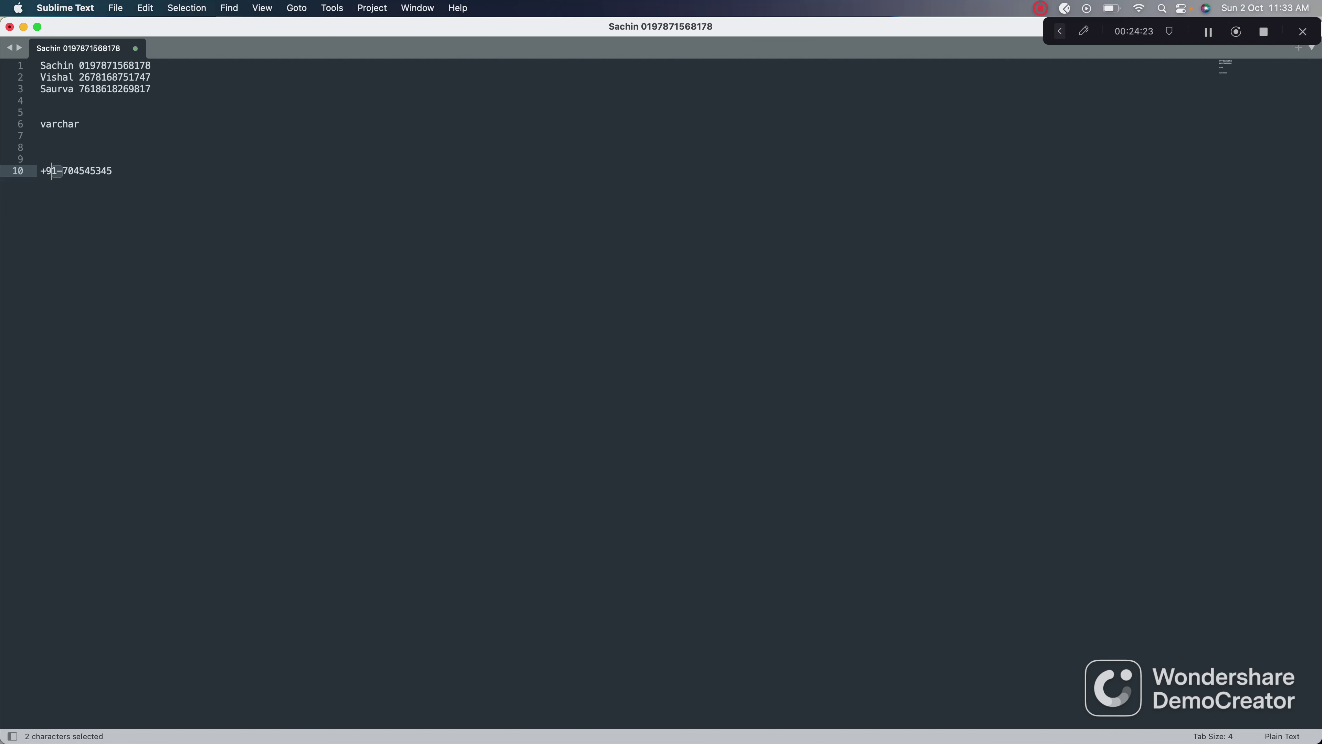
pyautogui.hotkey('shift', 'Right')
pyautogui.press('super+a')
pyautogui.press('Right')
pyautogui.hotkey('shift', 'Up')
pyautogui.hotkey('shift', 'Down')
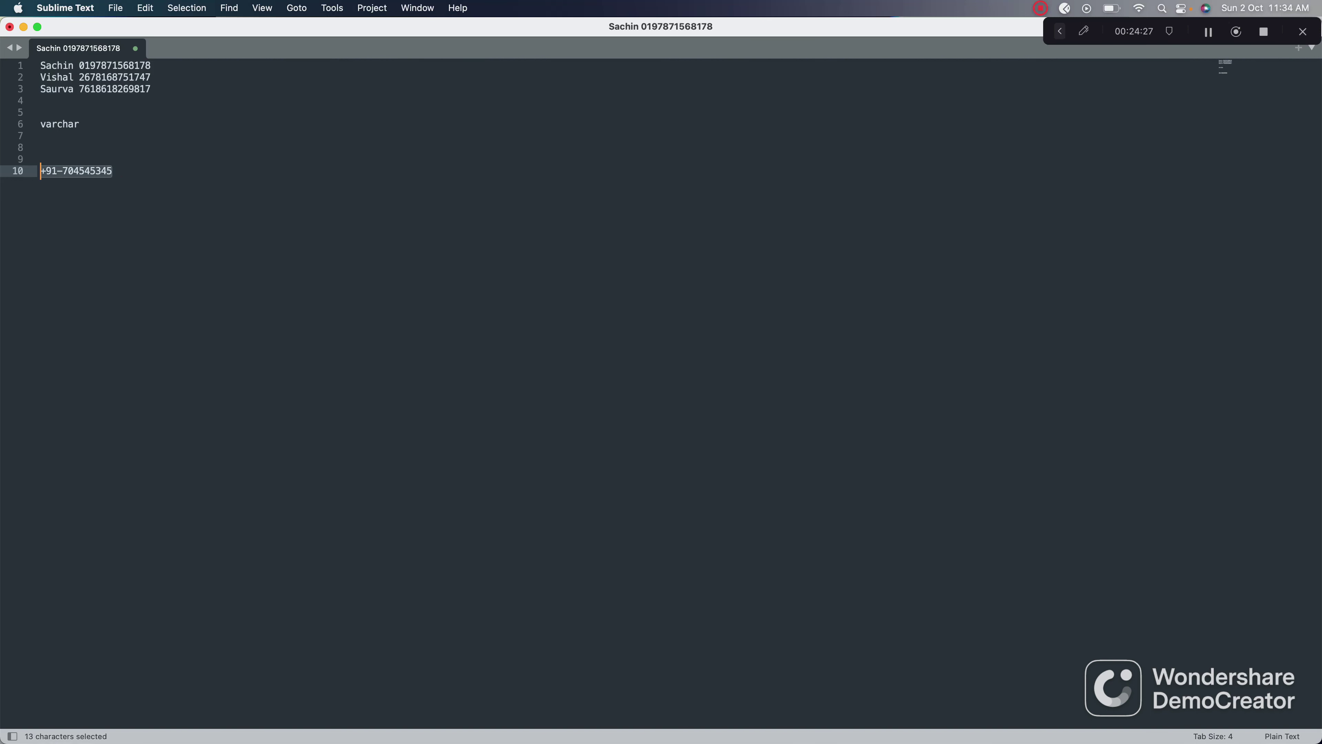
pyautogui.press('BackSpace')
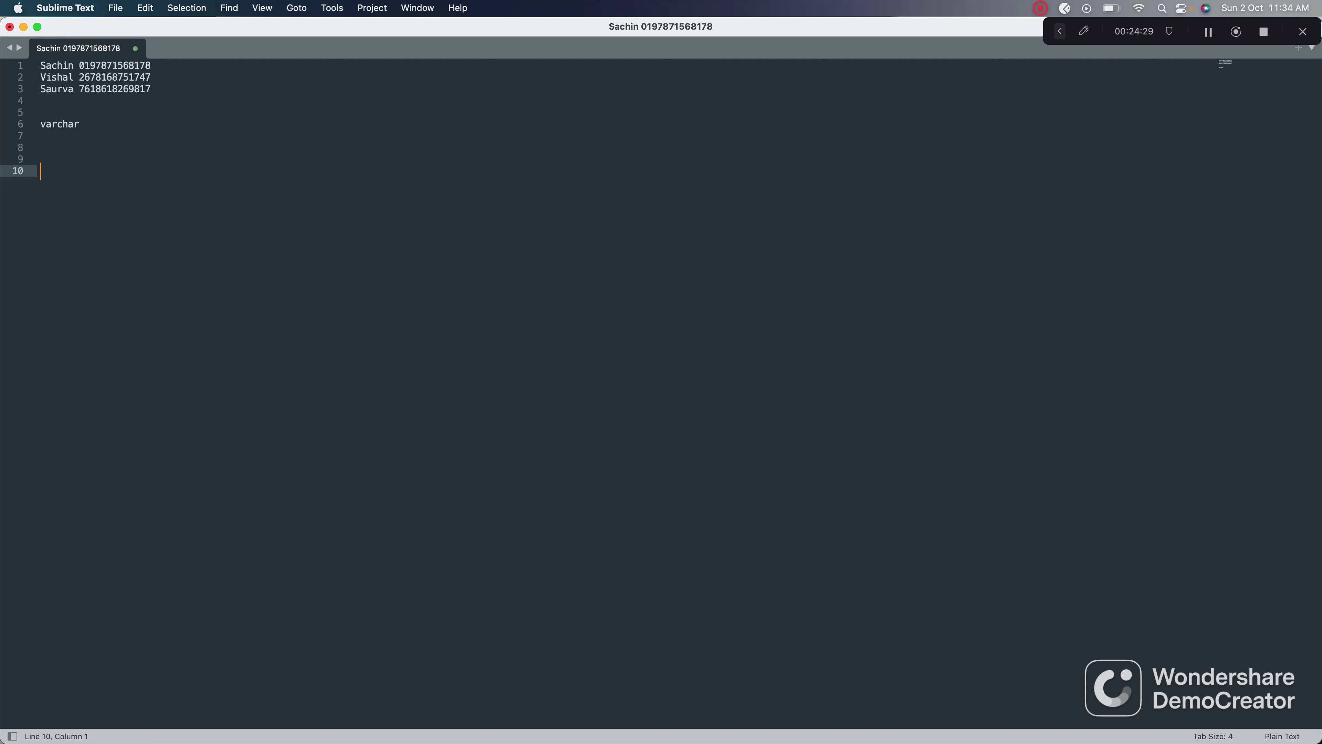
# Step: Start typing a bracketed, hyphen-separated sample number in (+1)-(781)- style, fixing typos
pyautogui.press('Left')
pyautogui.press('Left')
pyautogui.press('BackSpace')
pyautogui.press('Right')
pyautogui.press('Right')
pyautogui.press('Right')
pyautogui.press('Left')
pyautogui.press('BackSpace')
pyautogui.press('Right')
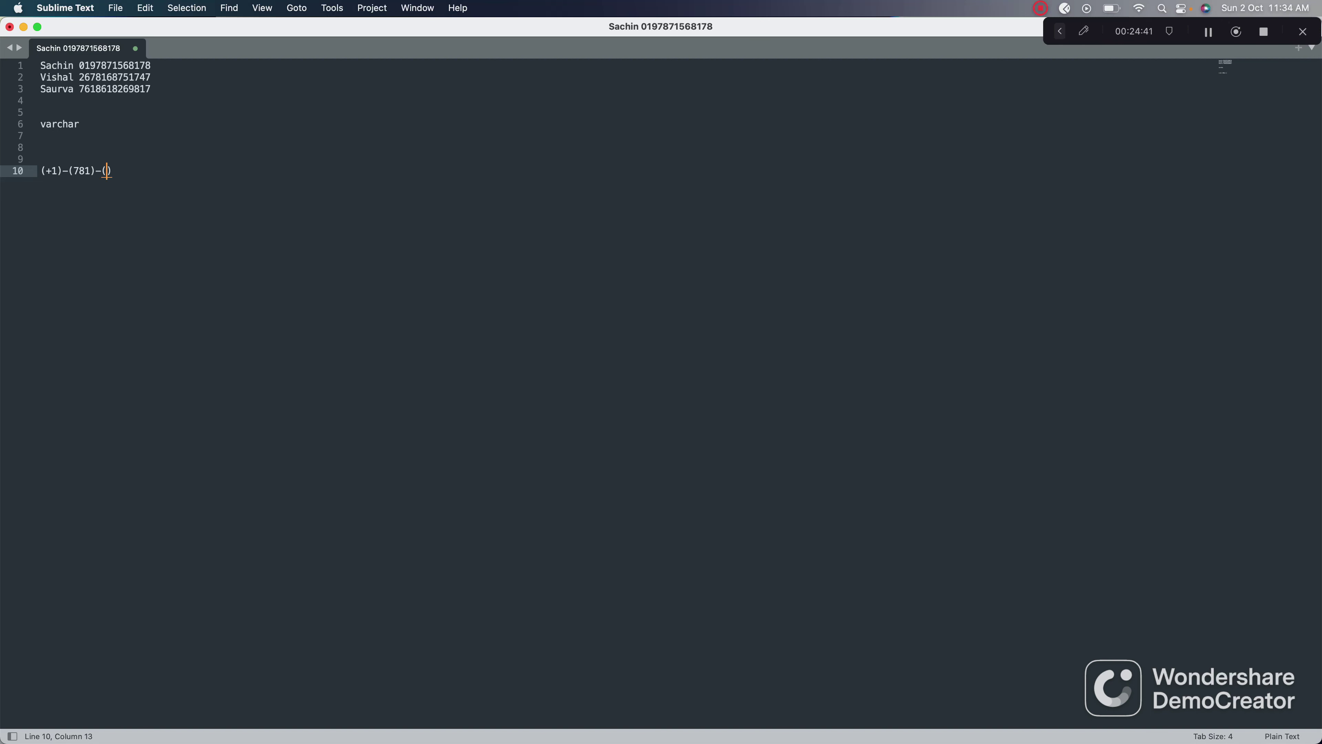